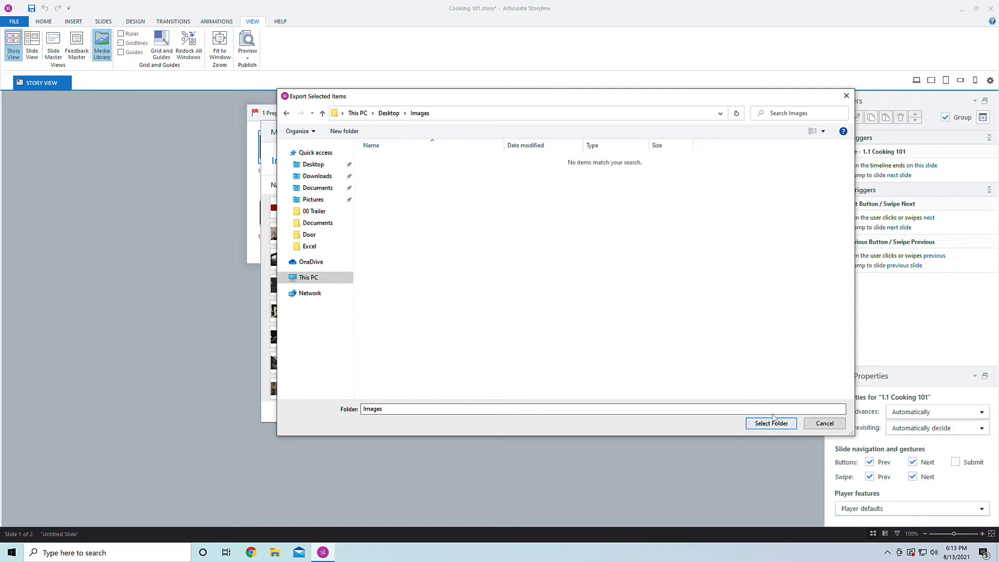
Export the 16 selected images into the Desktop Images folder, then close the folder window
click(770, 422)
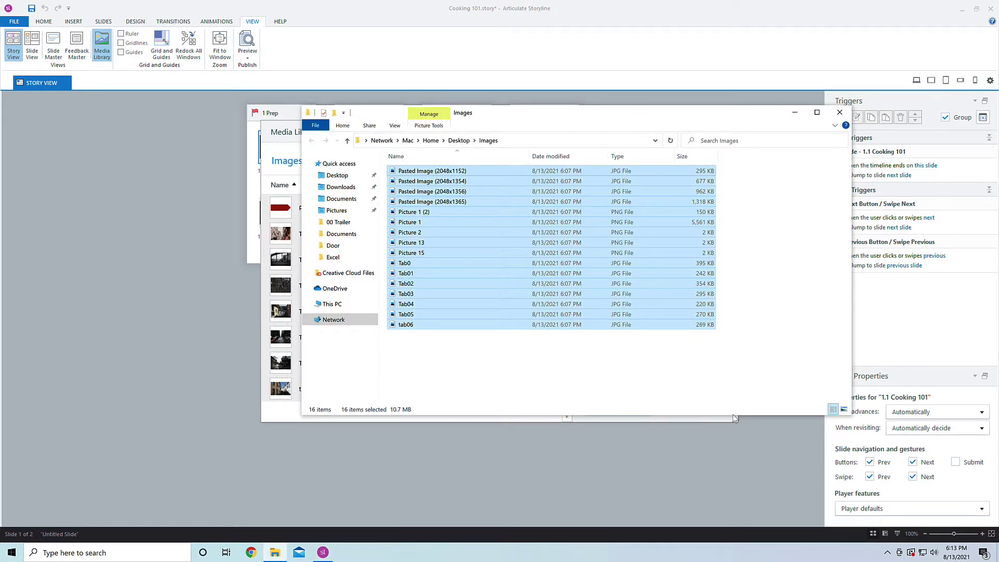
click(839, 112)
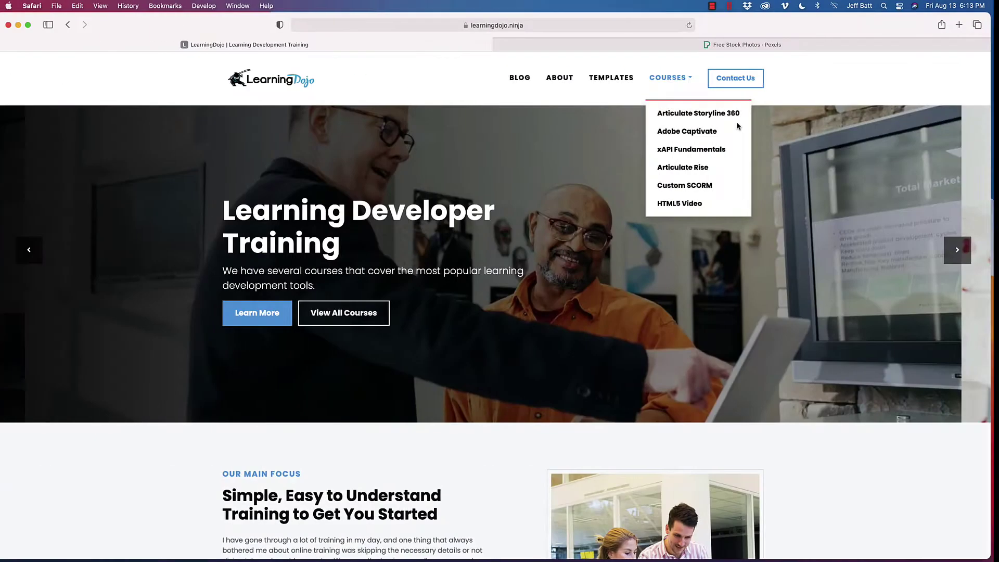
Narrow the Safari window to reveal the desktop and open the desktop Images folder
drag(995, 132, 893, 132)
click(972, 255)
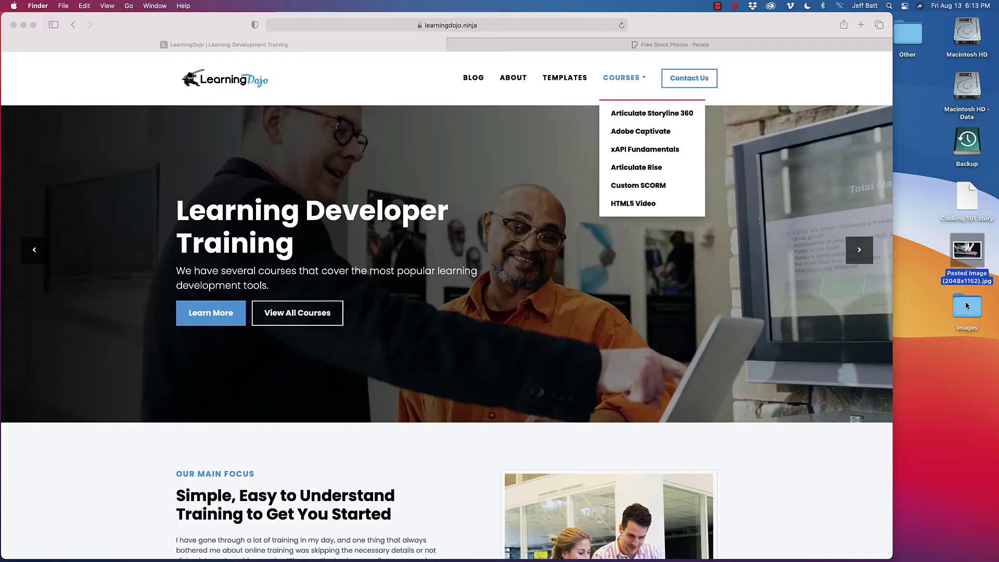
double_click(966, 310)
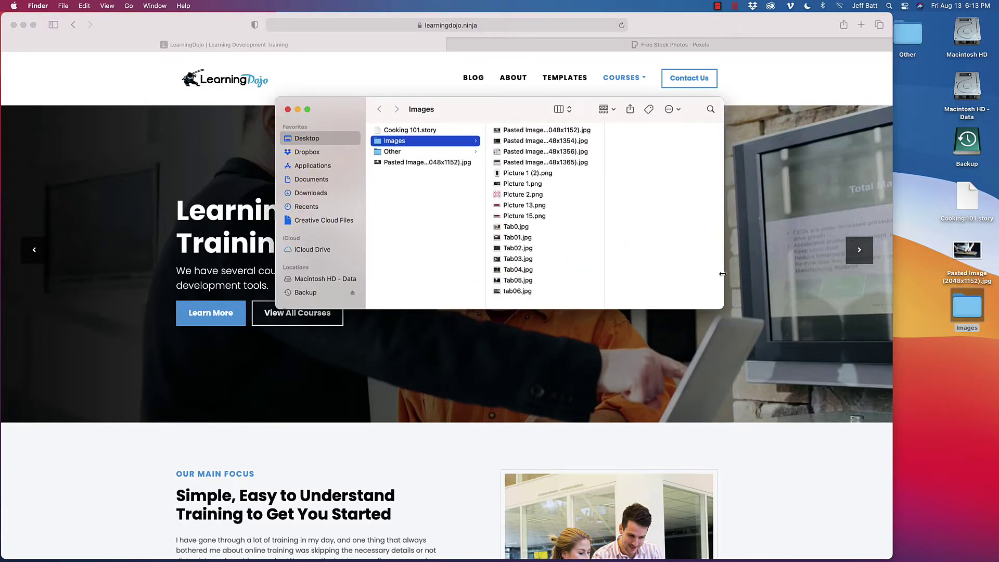
Enlarge the Finder window, check each 2048-wide Pasted Image's size and Picture 2.png, then move it right
click(570, 141)
drag(719, 307, 770, 371)
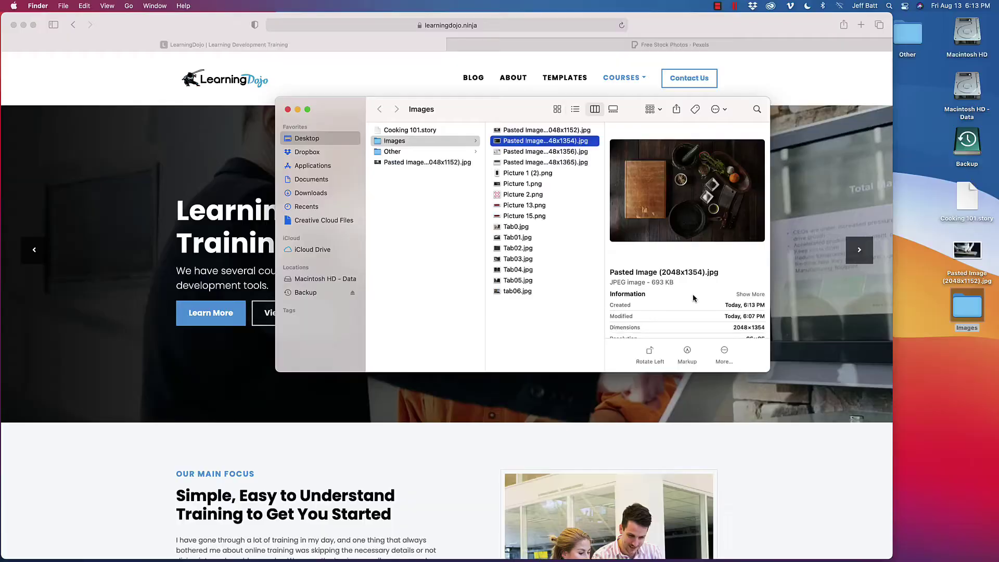
click(587, 131)
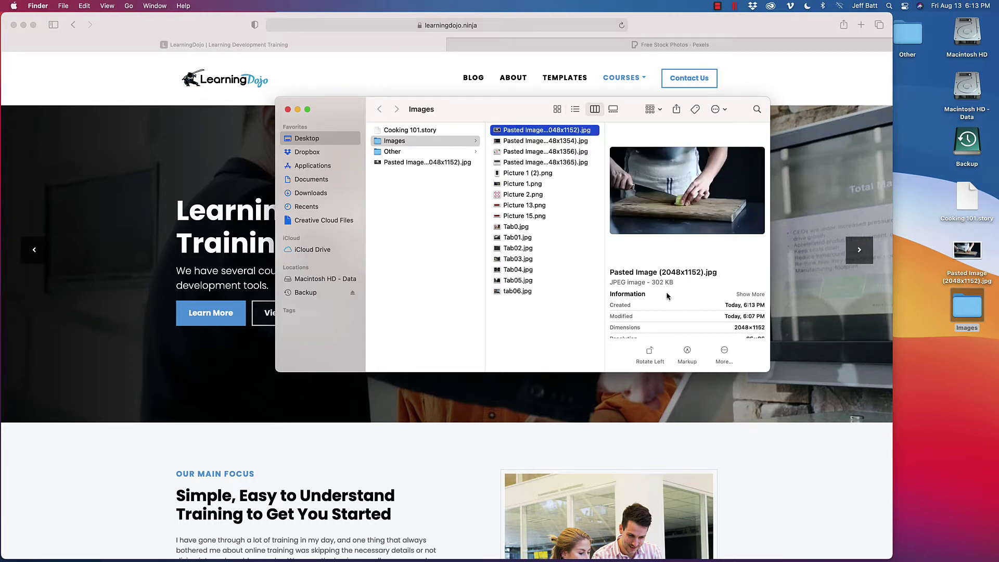
click(576, 152)
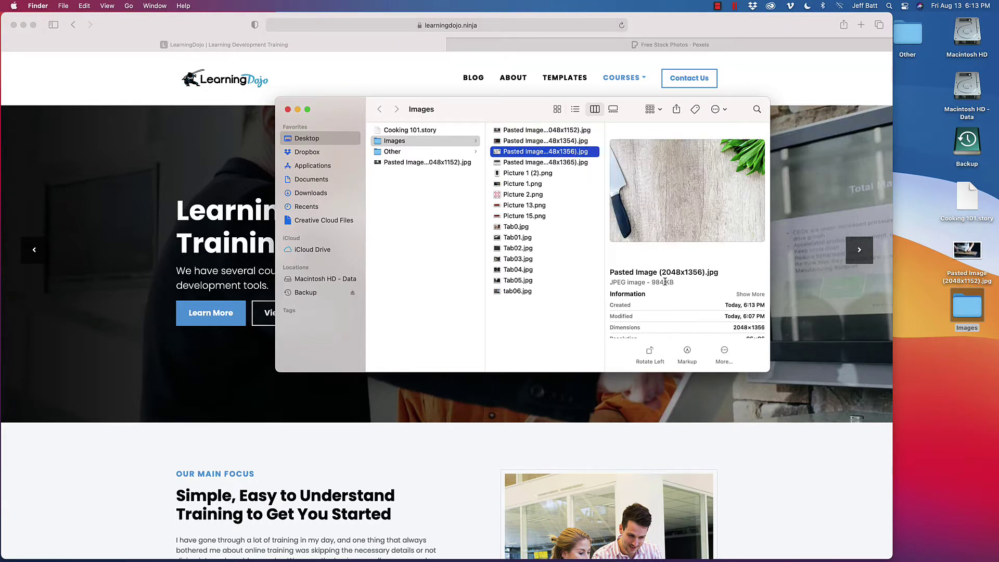
click(587, 163)
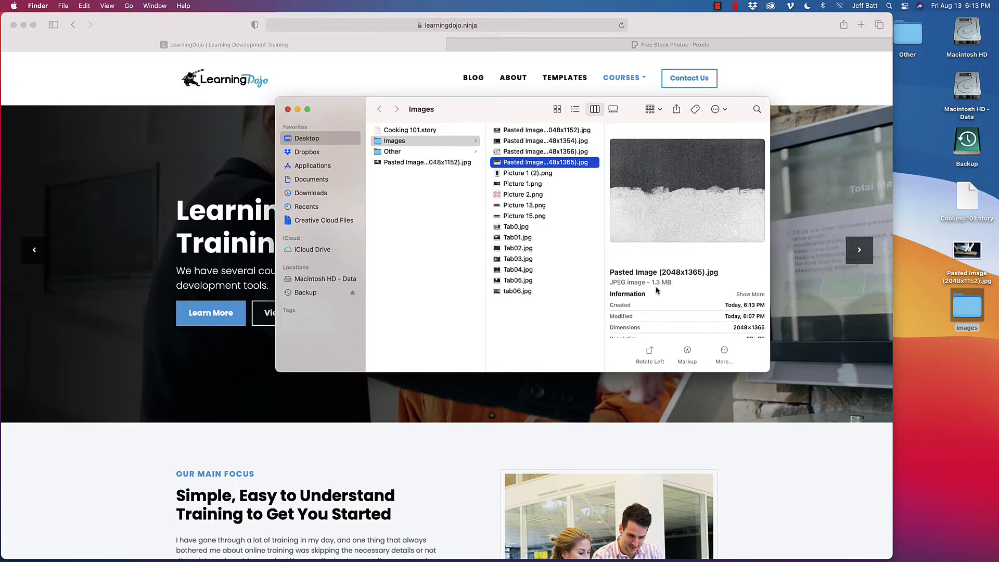
click(557, 194)
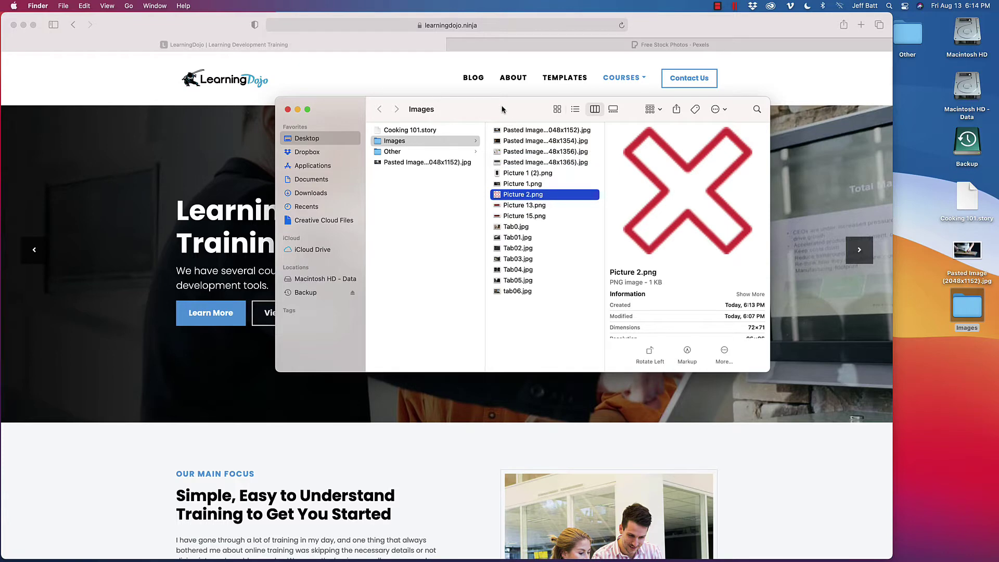
drag(503, 109, 660, 100)
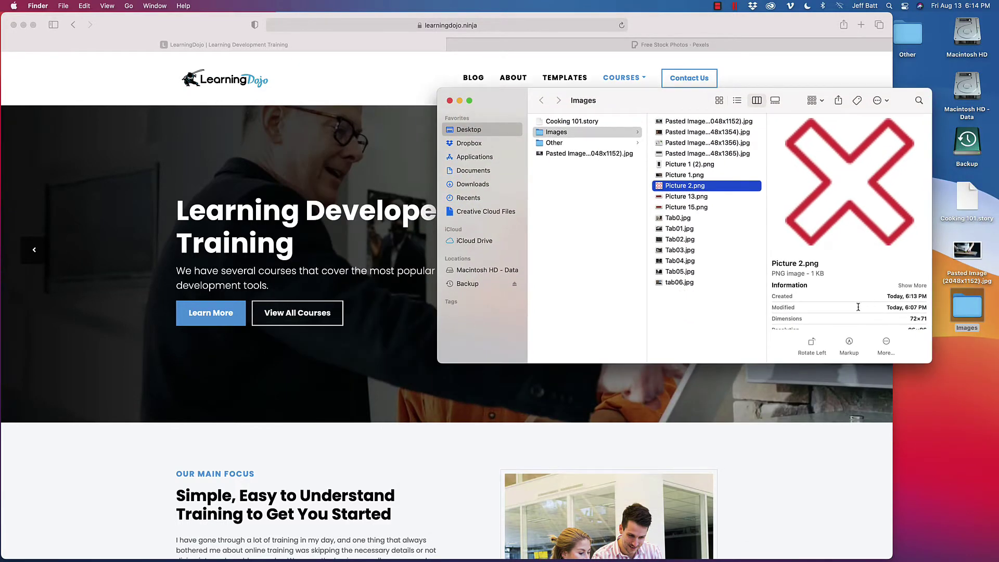
Create a desktop folder named Compressed and open it in a window below the Images window
right_click(965, 362)
click(961, 358)
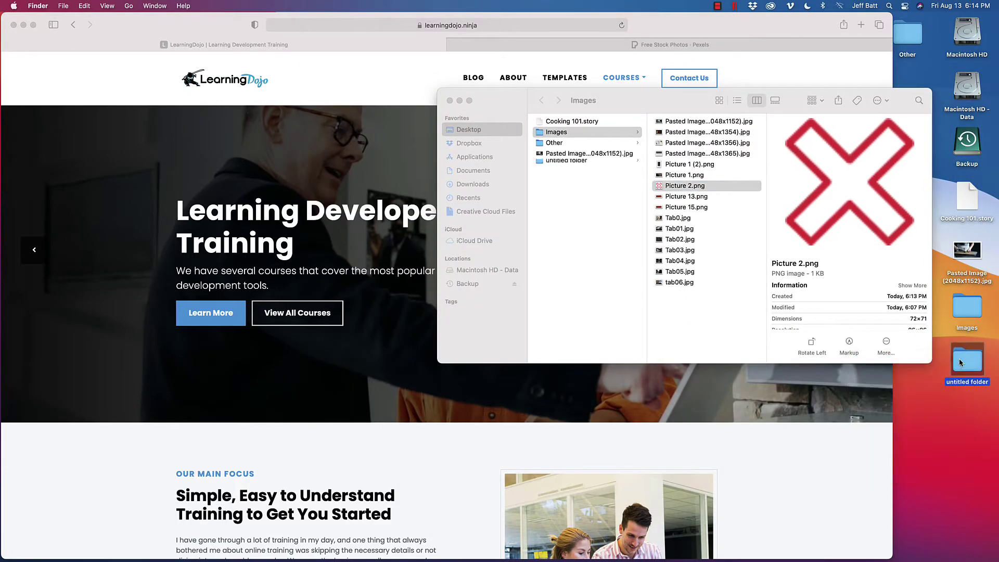
text(Compressed)
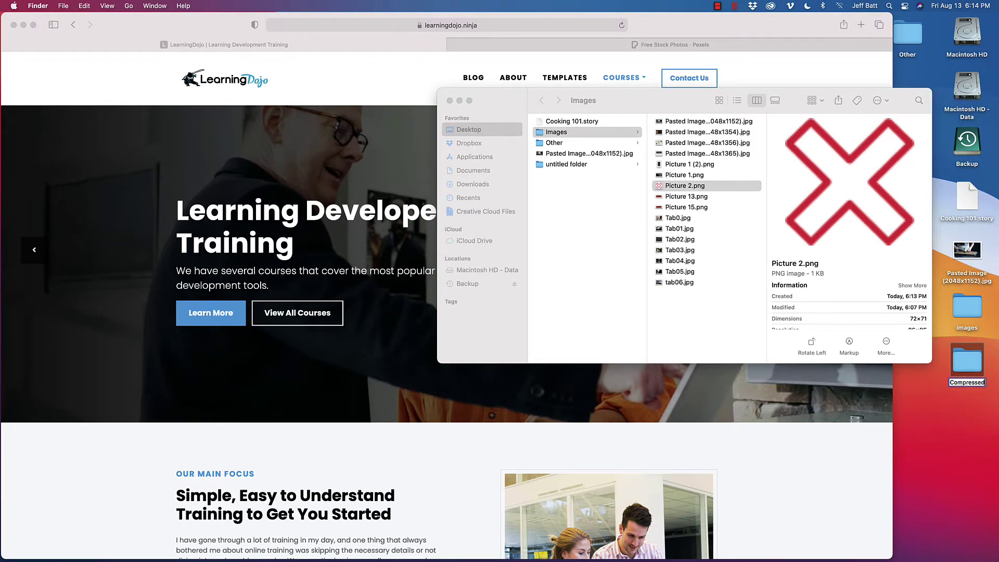
key(Return)
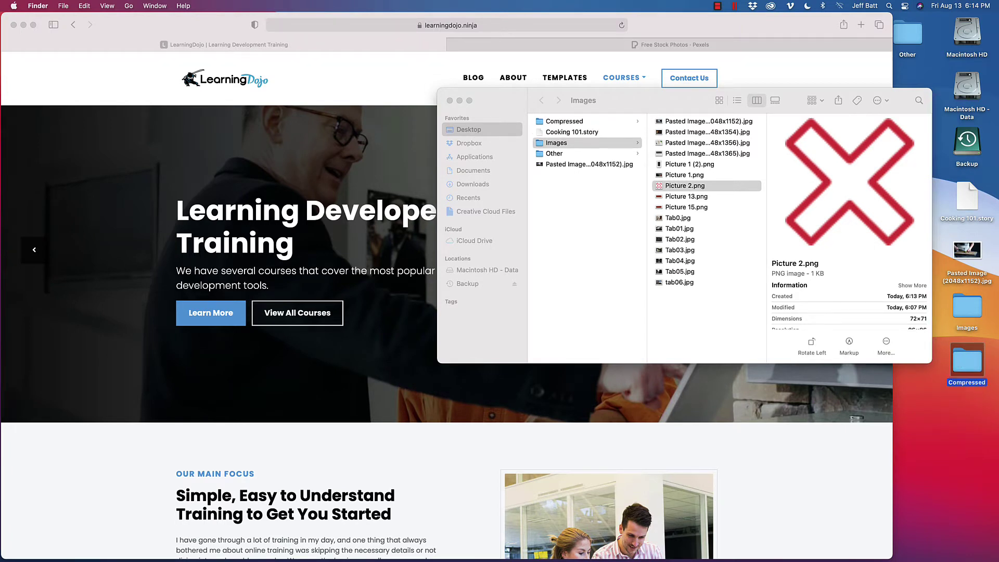
double_click(971, 366)
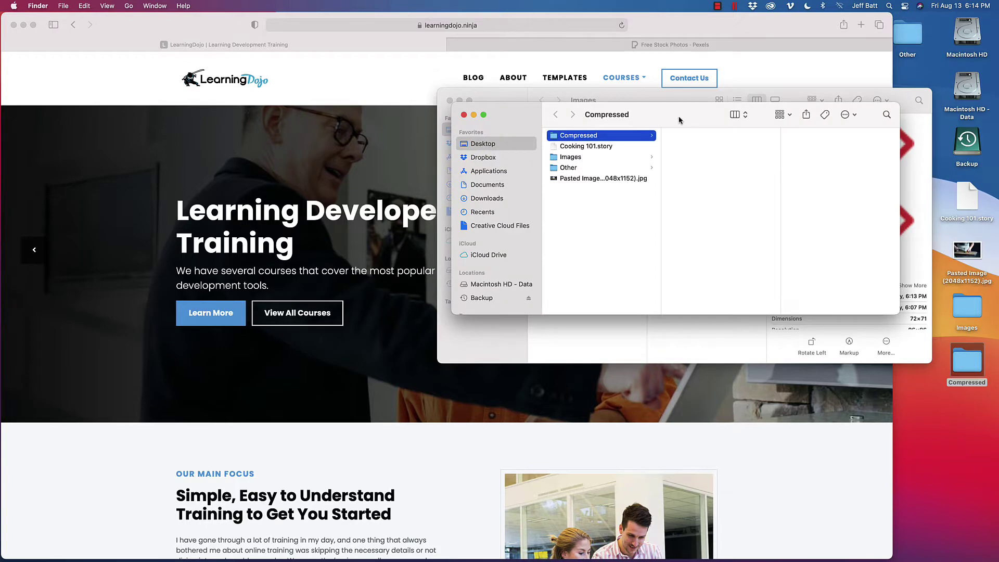
drag(679, 120, 741, 357)
drag(696, 108, 735, 56)
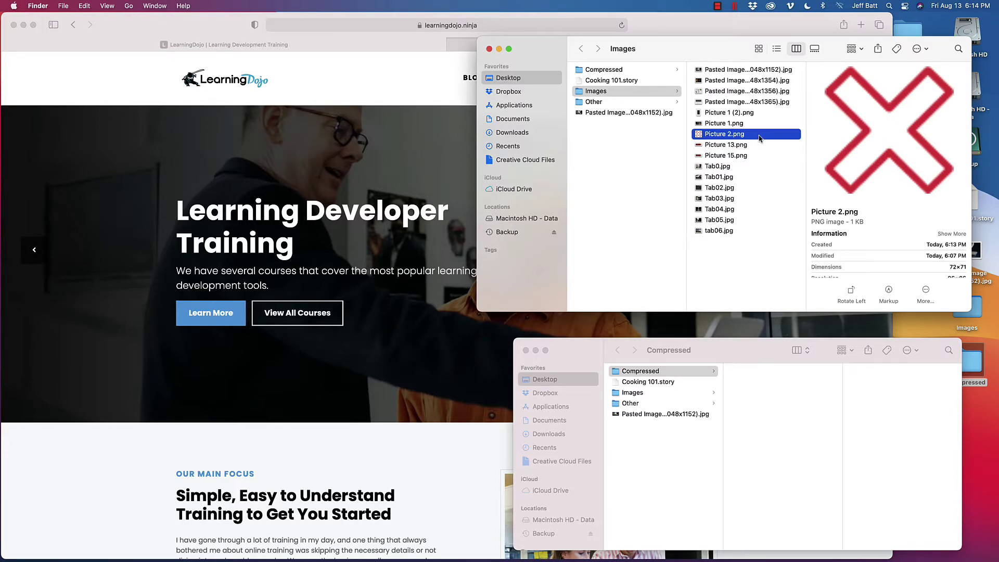
Open Picture 2.png in Preview, then quit Preview
key(super+o)
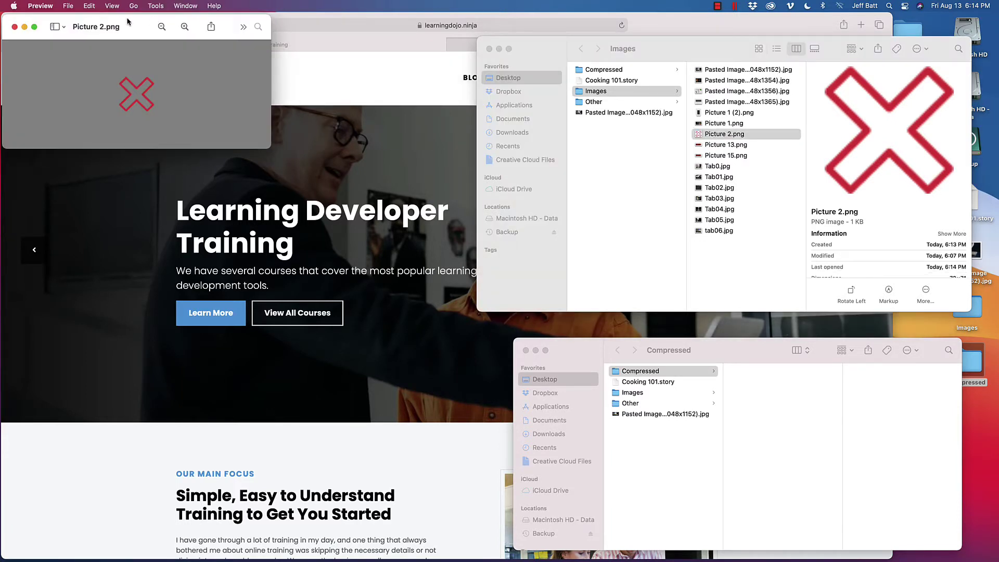
click(158, 5)
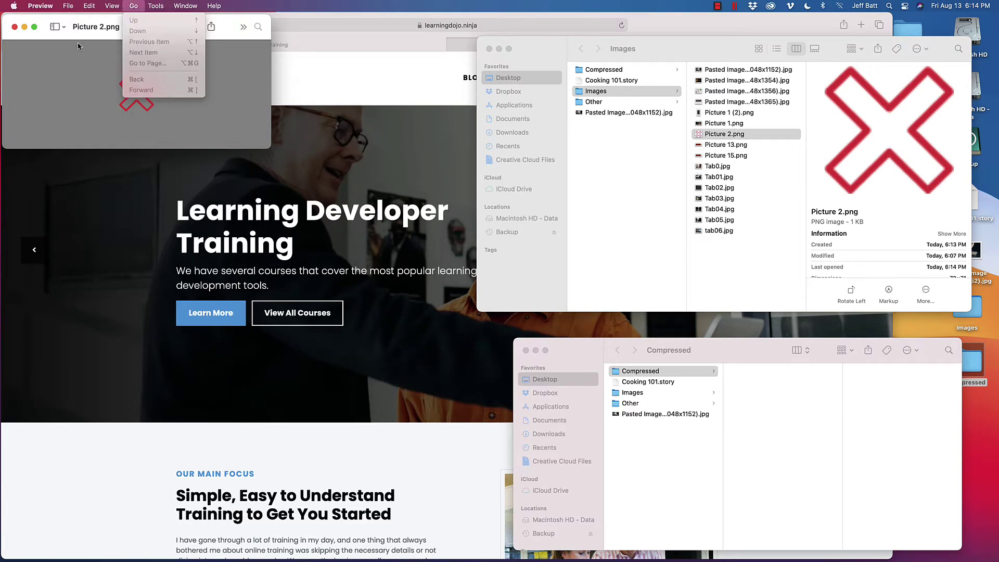
key(super+q)
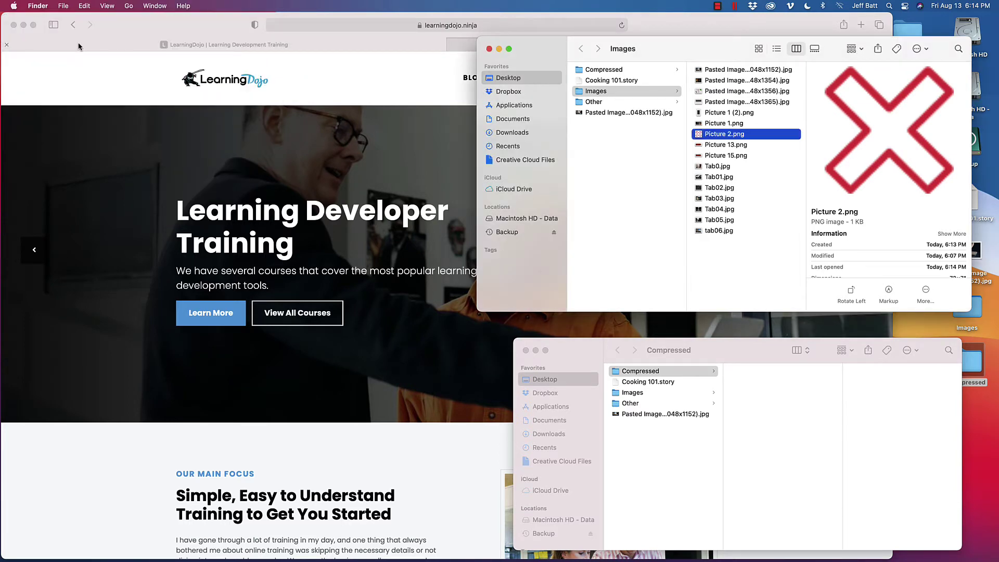
Load tinypng in a new Safari tab and select all 16 files in the Images folder
click(291, 54)
key(super+t)
text(p)
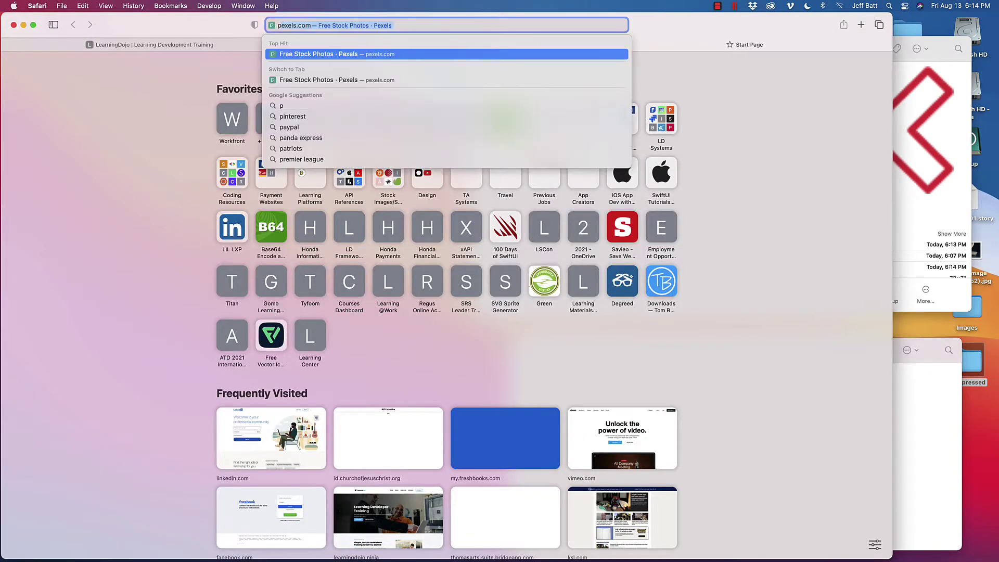
key(BackSpace)
key(BackSpace)
text(tiny)
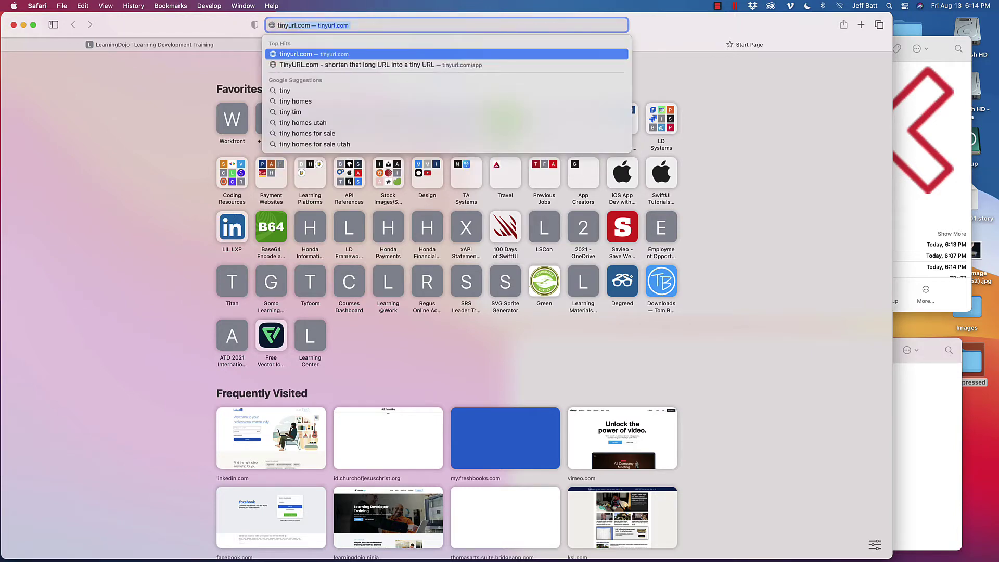
text(png)
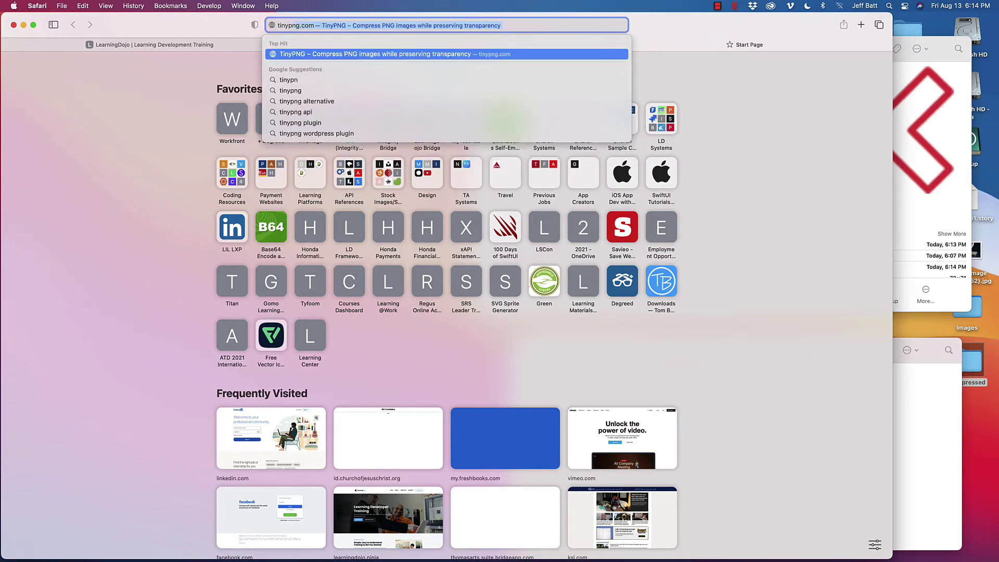
key(Return)
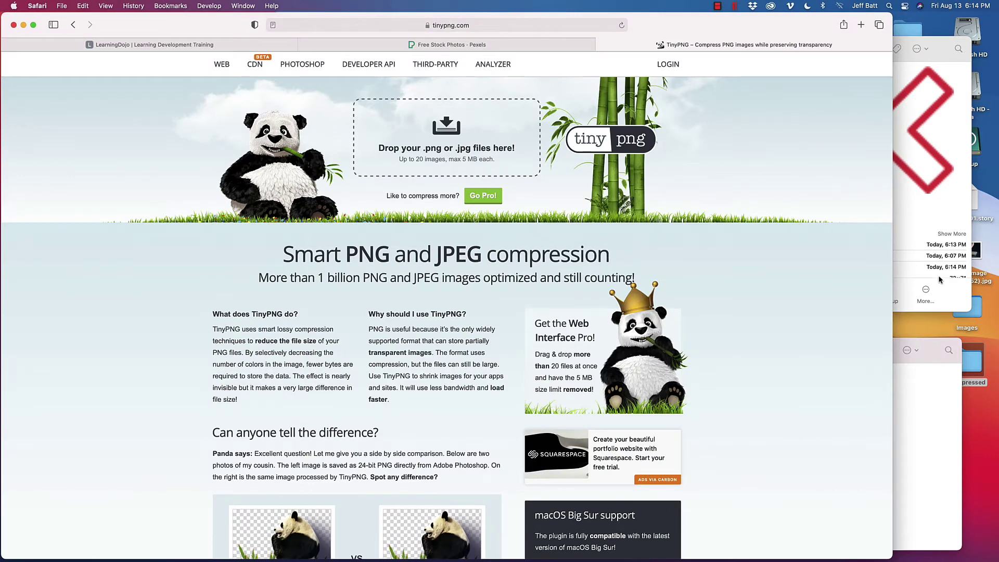
click(940, 279)
key(super+a)
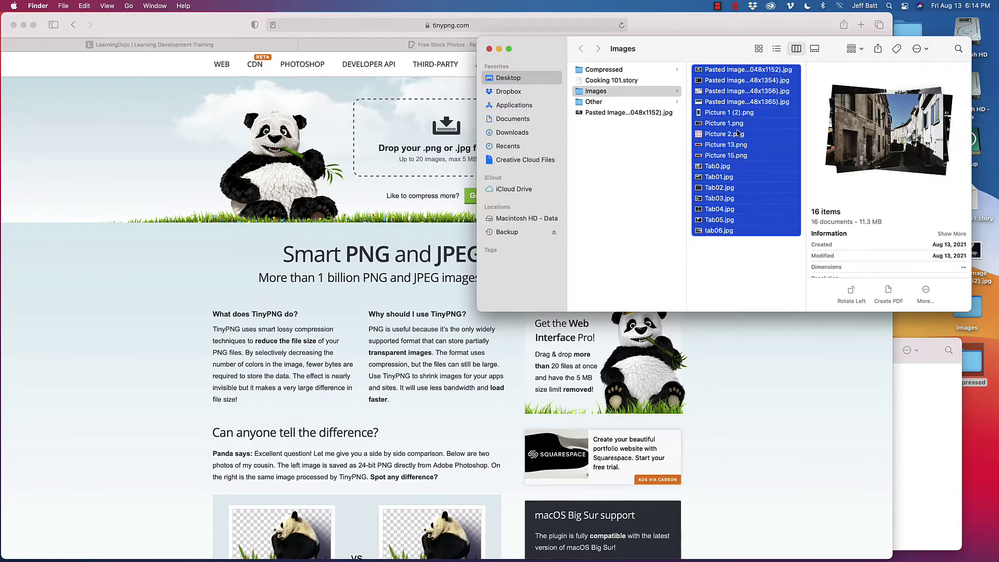
Drop all 16 Images files onto TinyPNG's upload area to compress them
drag(738, 133, 414, 155)
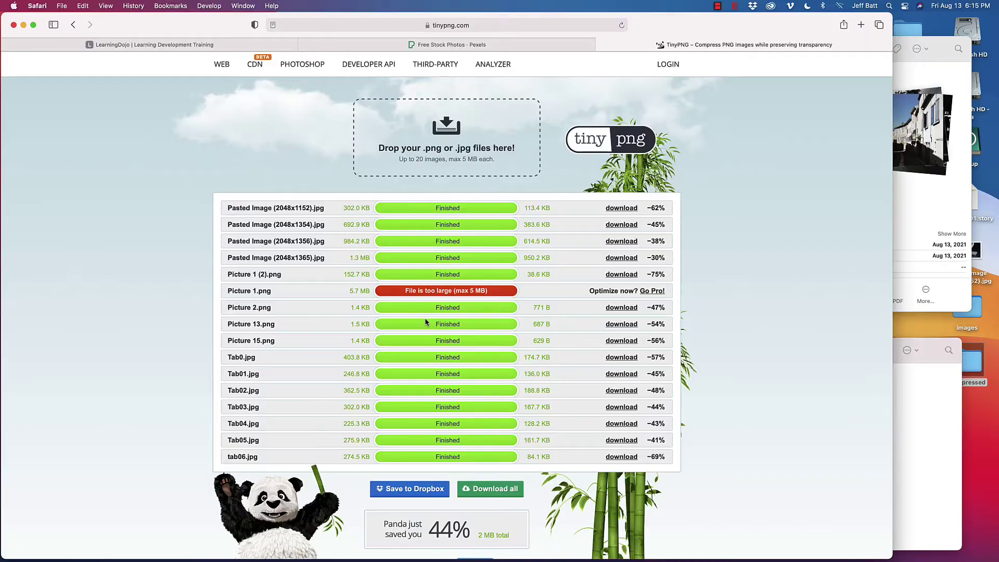
scroll(426, 322, down, 3)
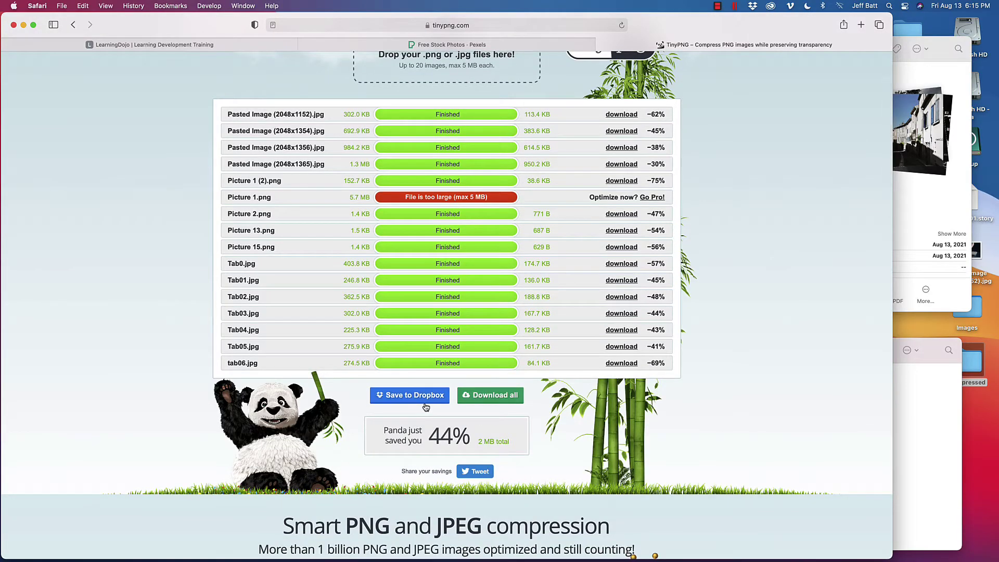
Download all compressed images, allowing tinypng.com downloads, and open the resulting tinified folder
click(506, 399)
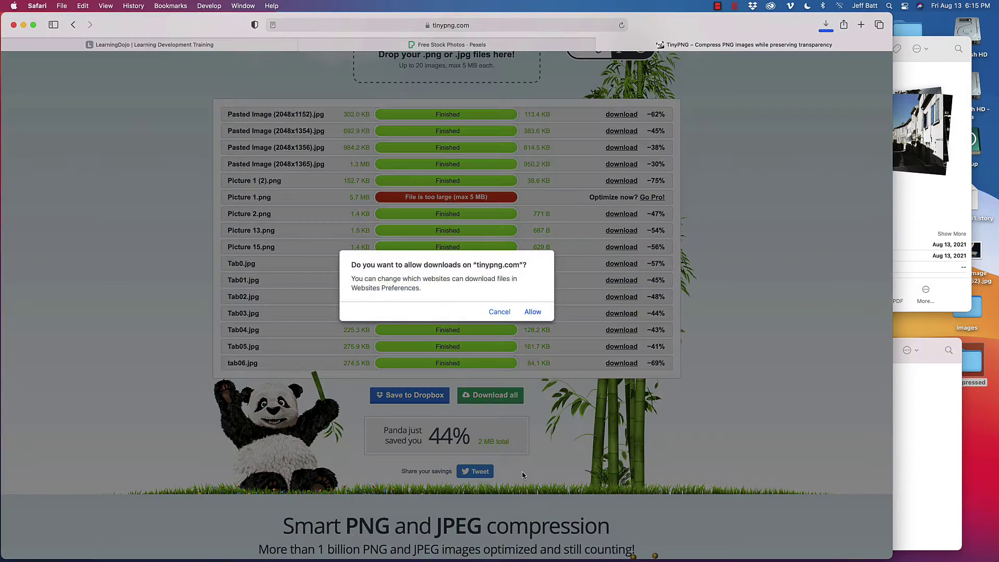
click(540, 313)
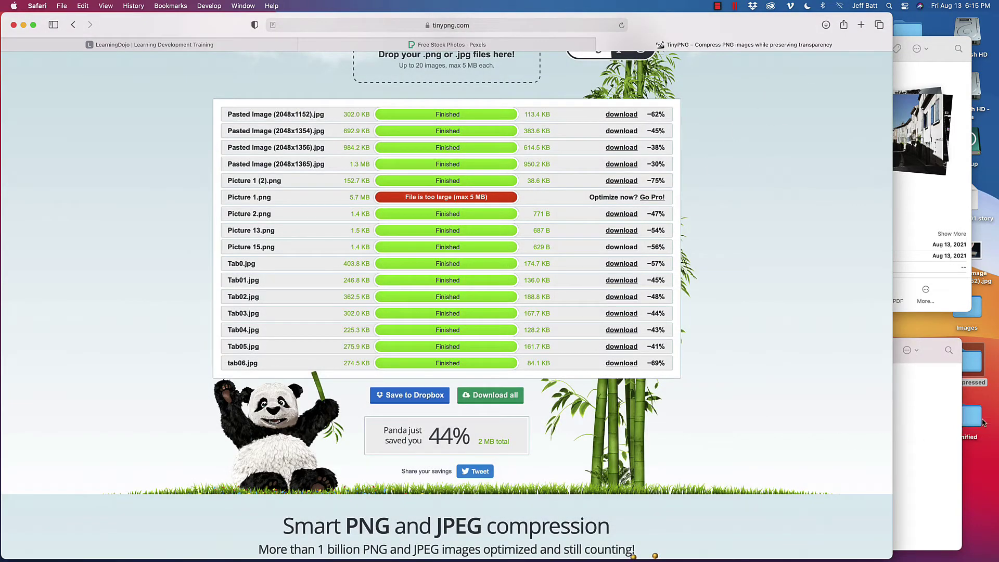
double_click(971, 412)
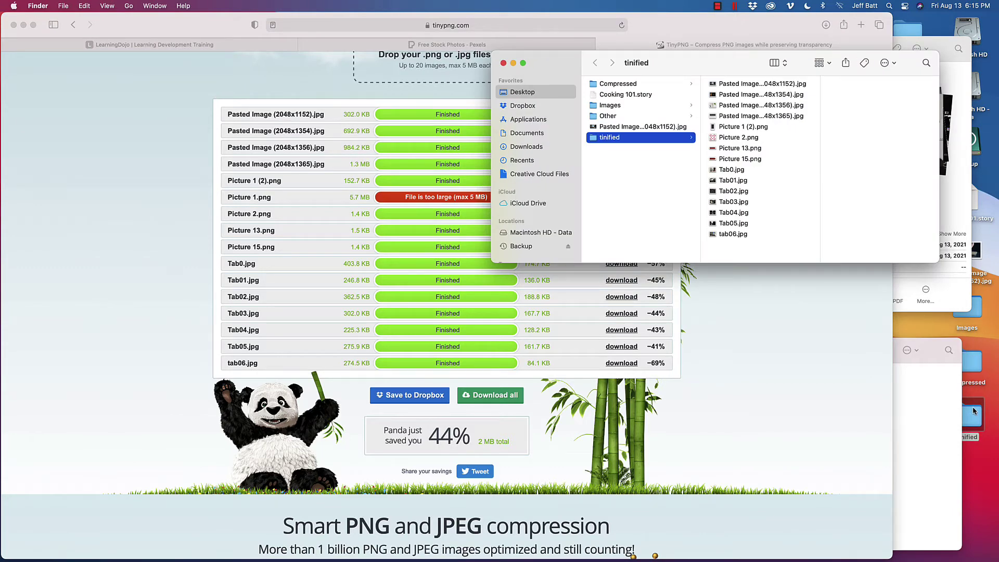
Move the empty desktop Compressed folder to the Trash
click(950, 409)
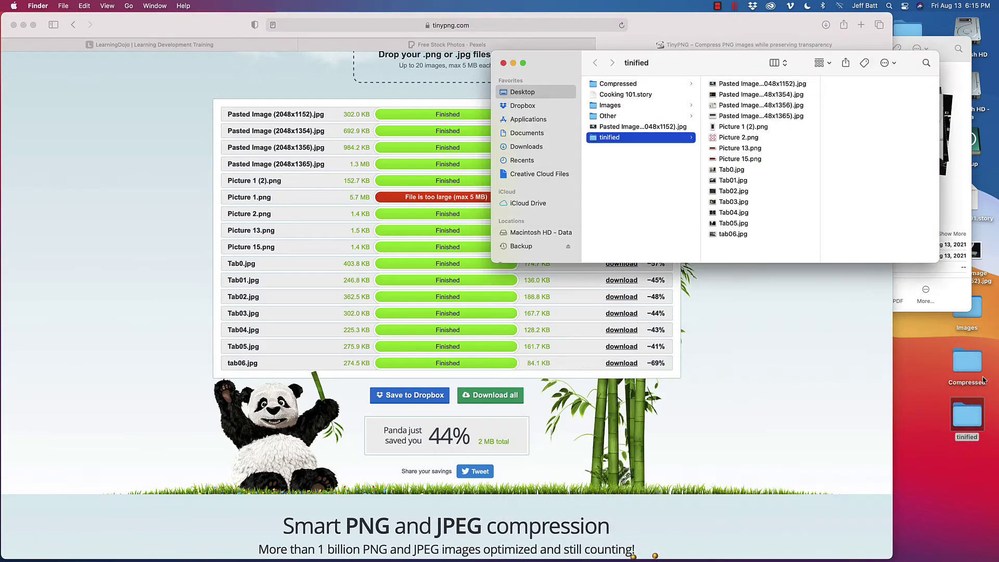
right_click(970, 365)
click(899, 318)
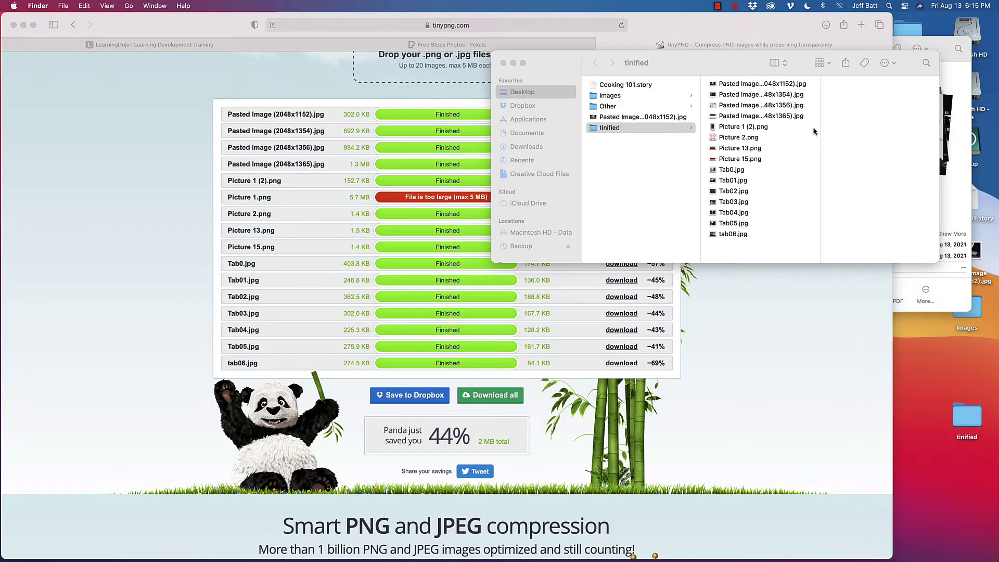
Preview Picture 13.png and the 2048x1152, 2048x1354 and 2048x1356 pasted images in tinified
click(783, 147)
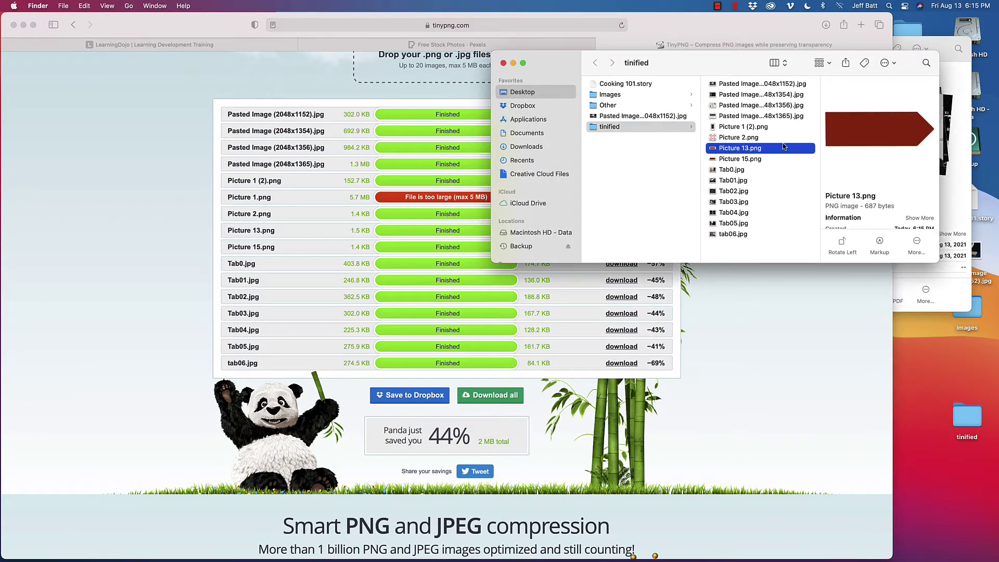
click(768, 84)
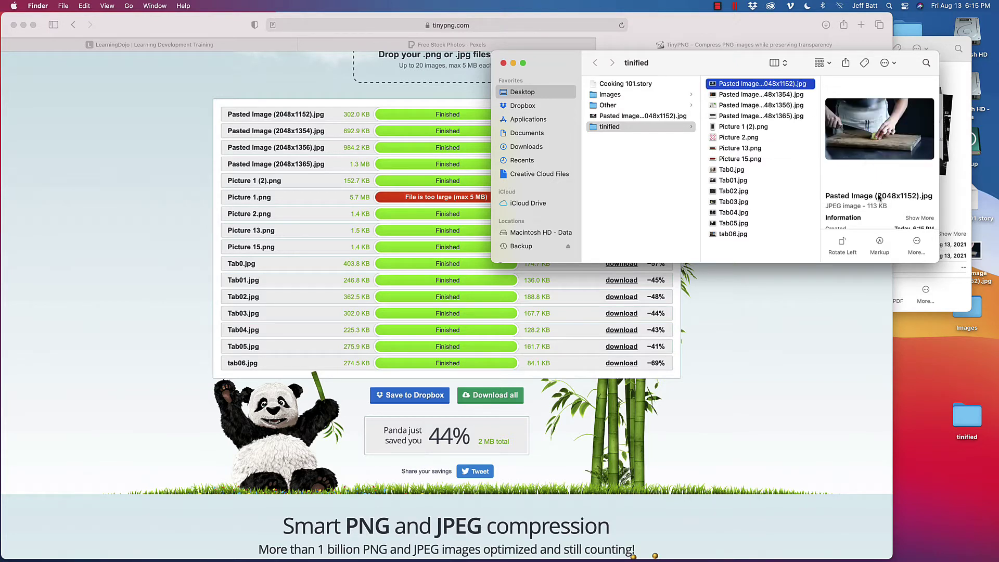
click(763, 94)
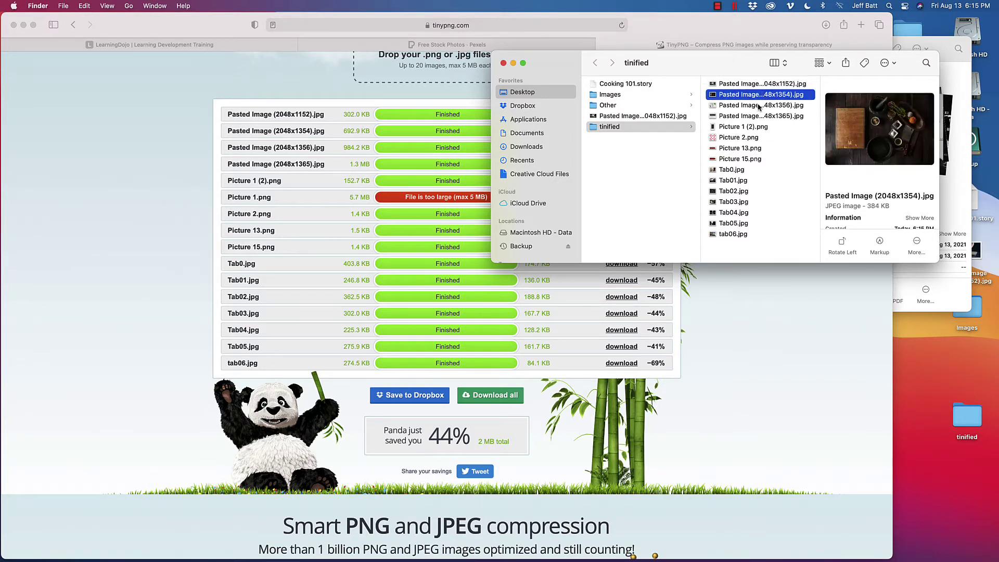
click(759, 107)
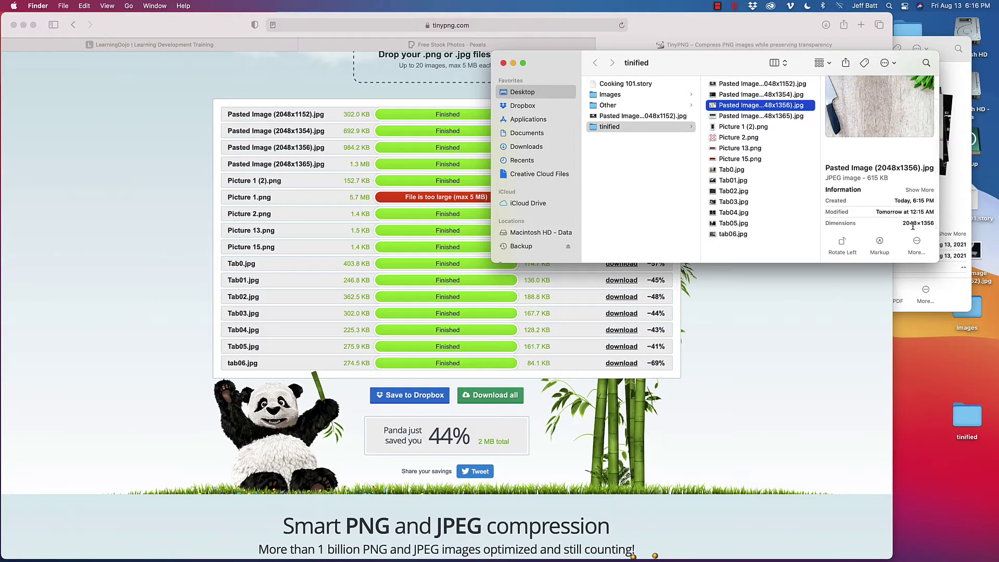
drag(901, 223, 932, 221)
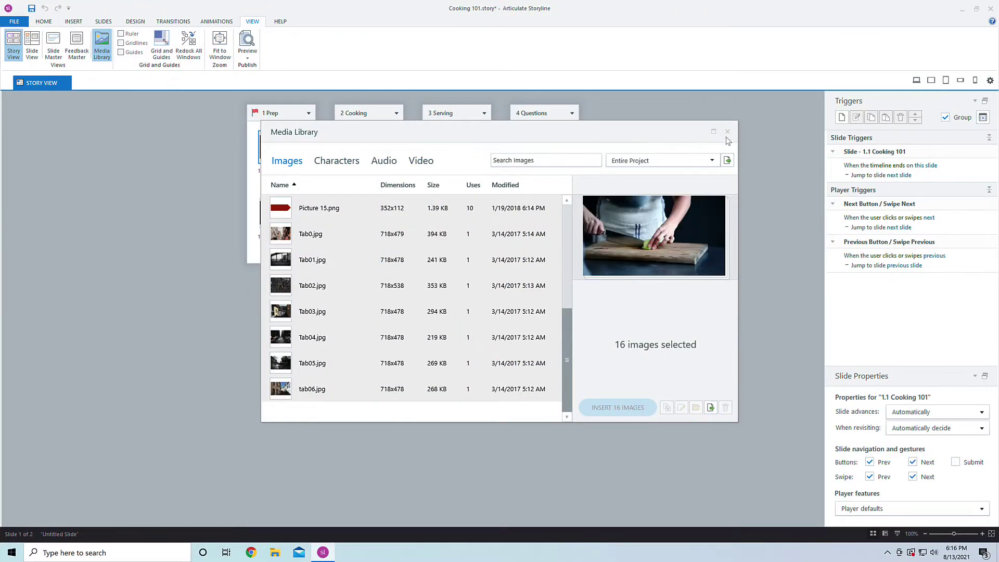
Close the Media Library and open DESIGN's Story Size dialog, selecting the 800 width value
click(728, 132)
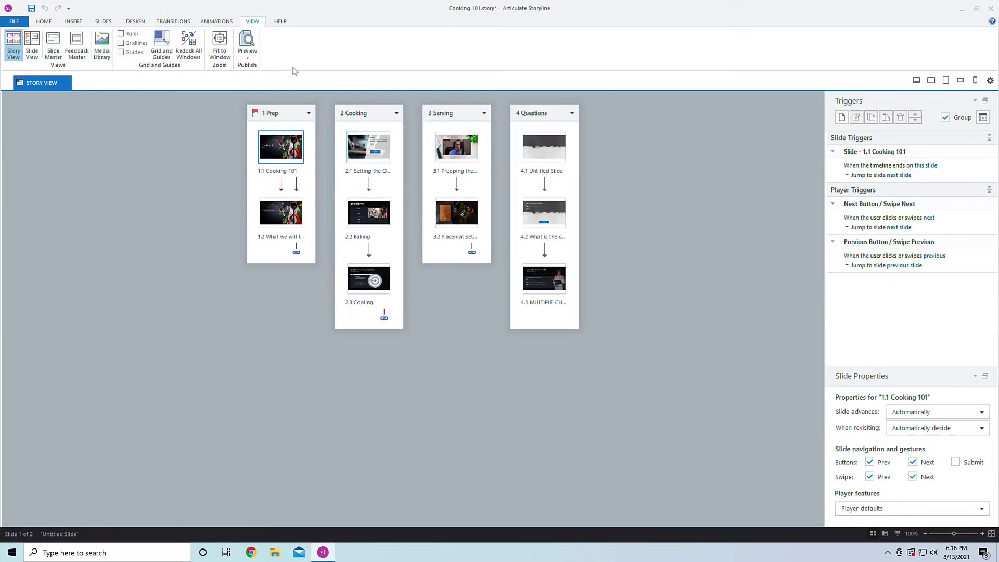
click(136, 21)
click(13, 48)
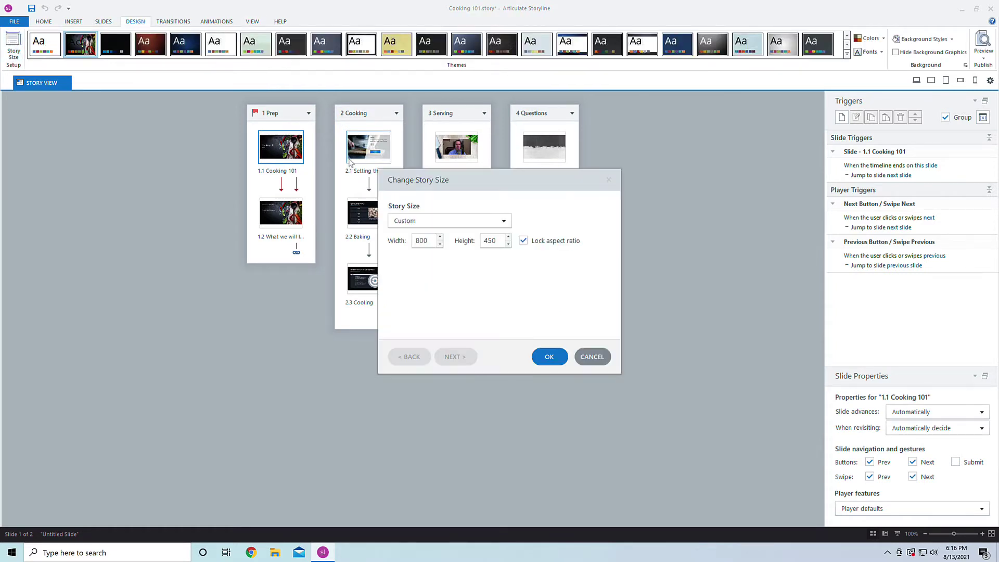
double_click(419, 241)
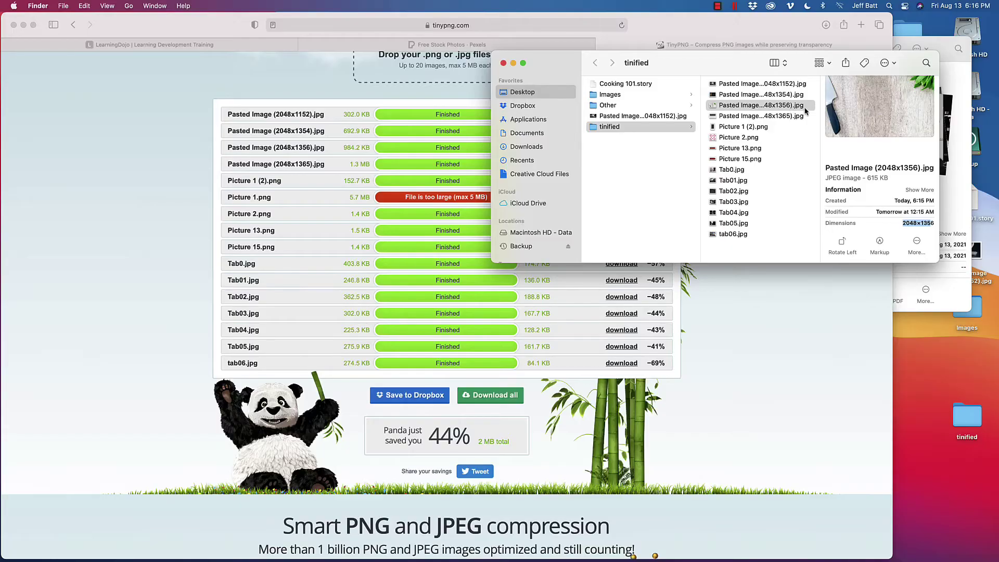
Resize Pasted Image (2048x1356).jpg in Preview to 1200 pixels wide, save it, and quit Preview
click(812, 106)
key(super+o)
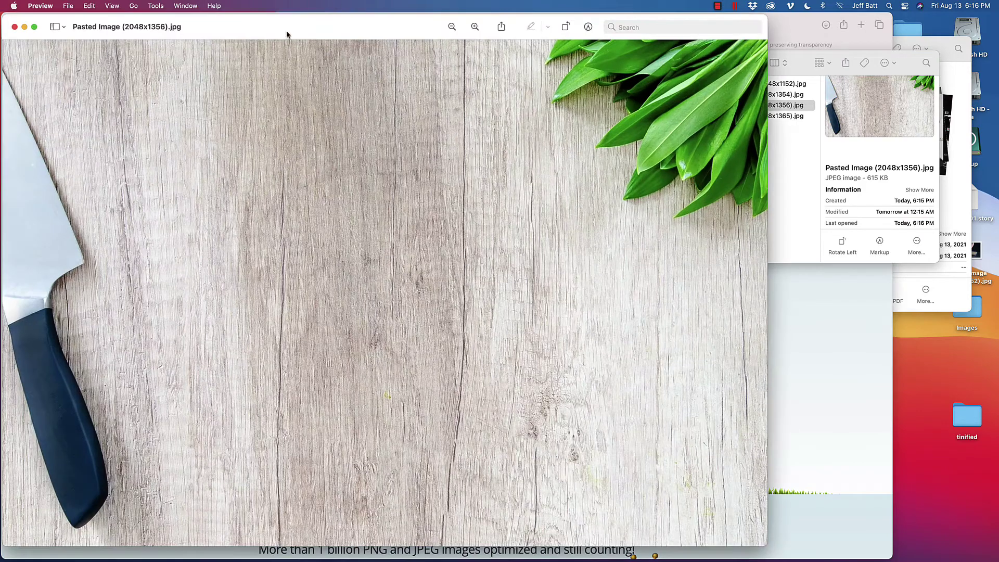
click(155, 6)
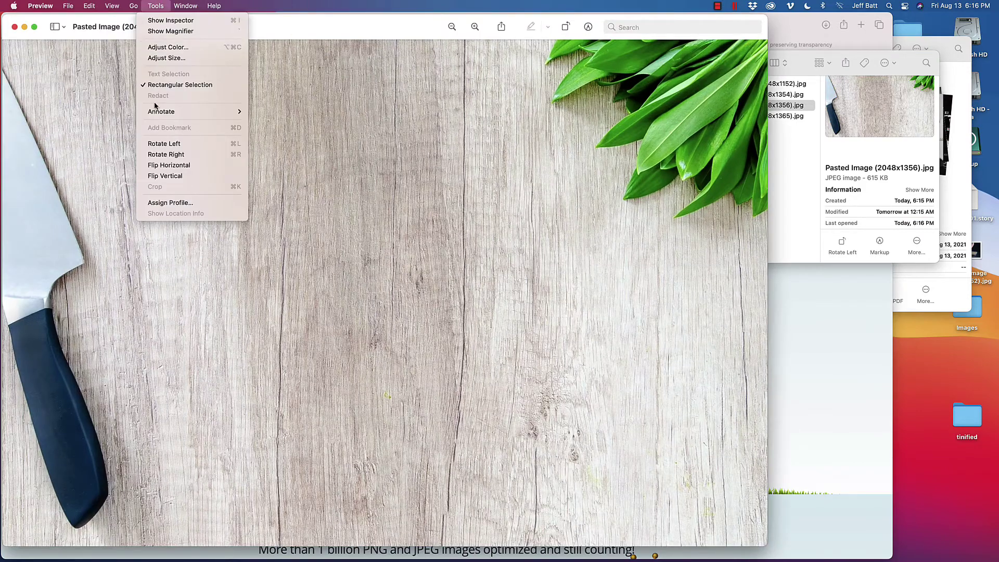
click(200, 58)
text(120)
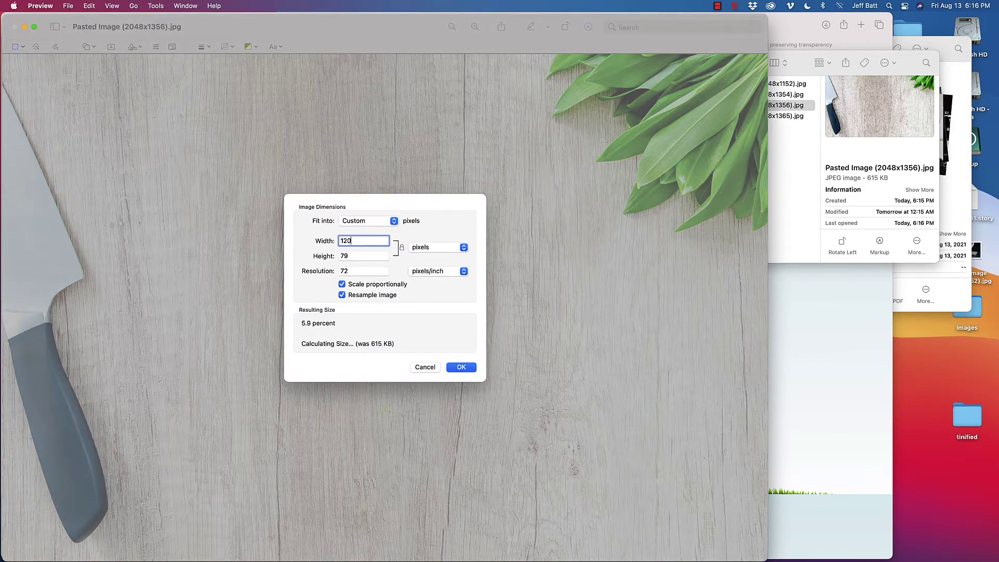
text(0)
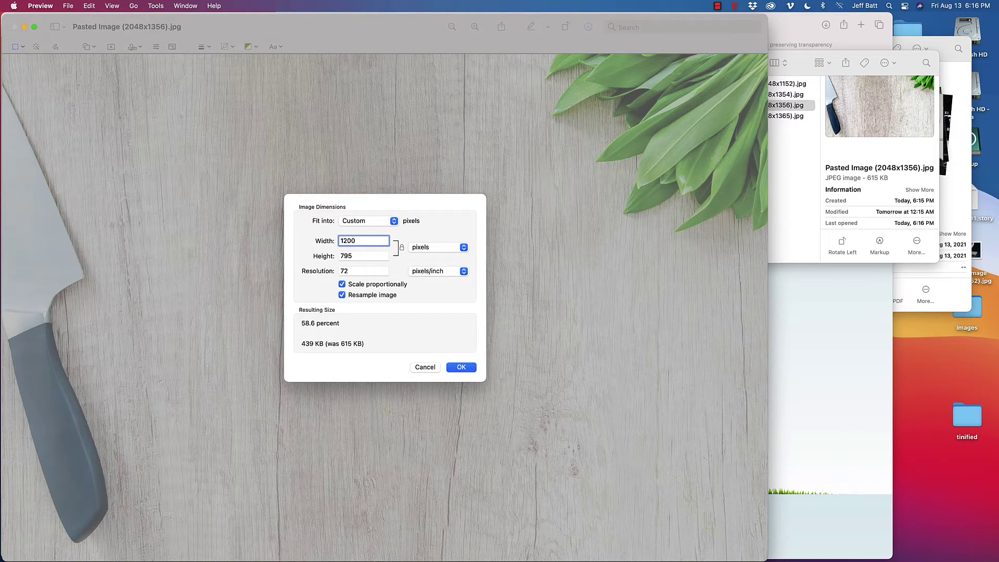
key(Return)
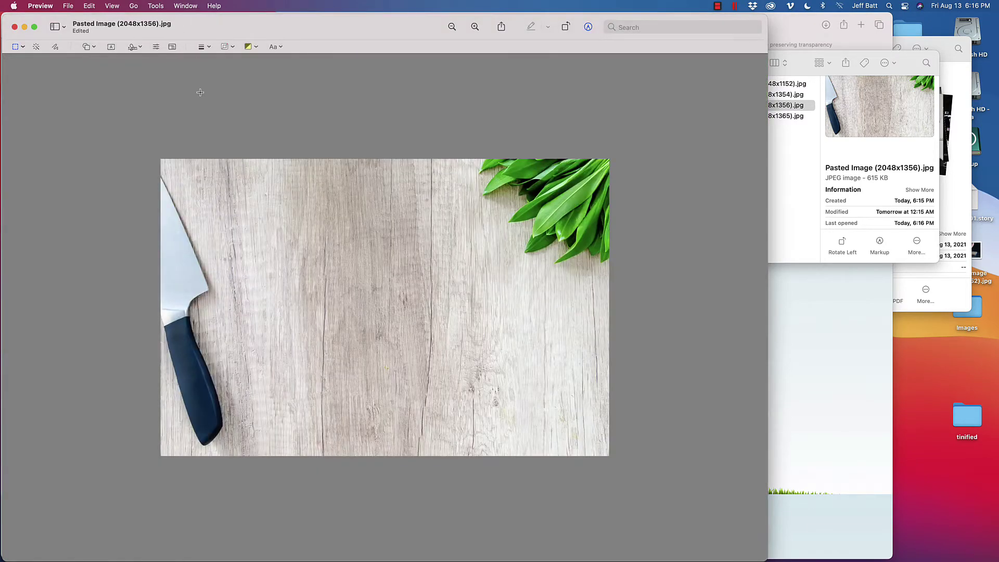
key(super+s)
click(895, 176)
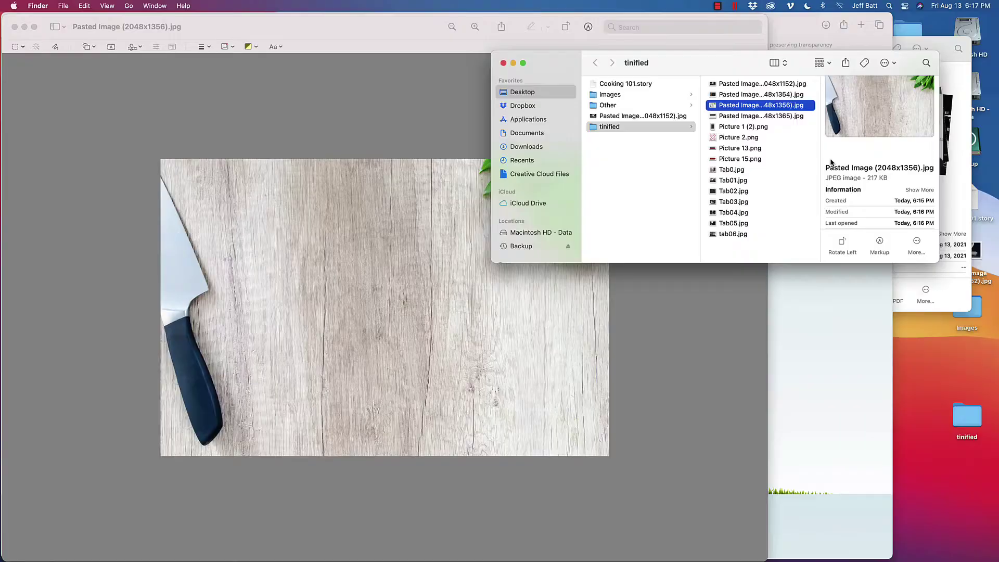
click(725, 331)
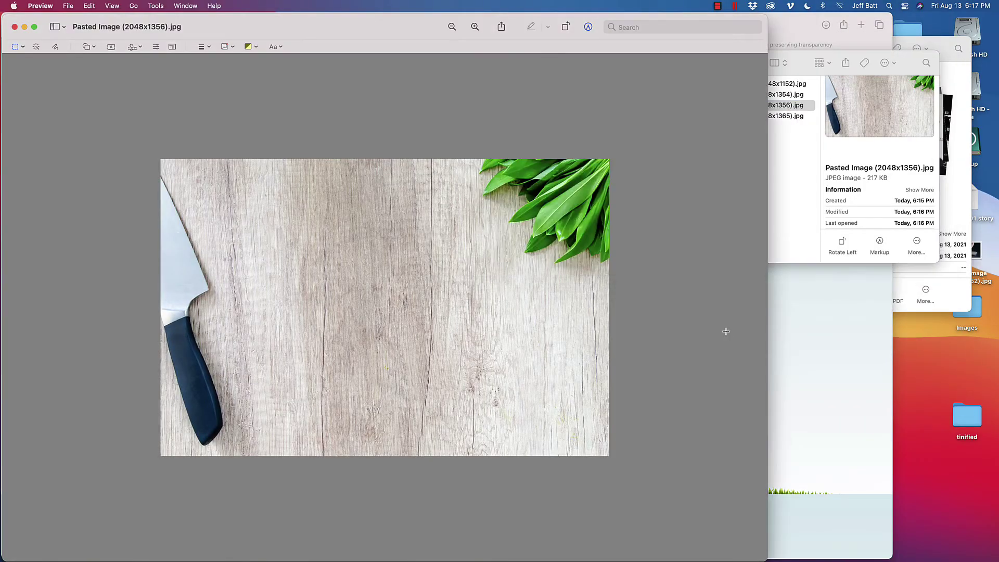
key(super+q)
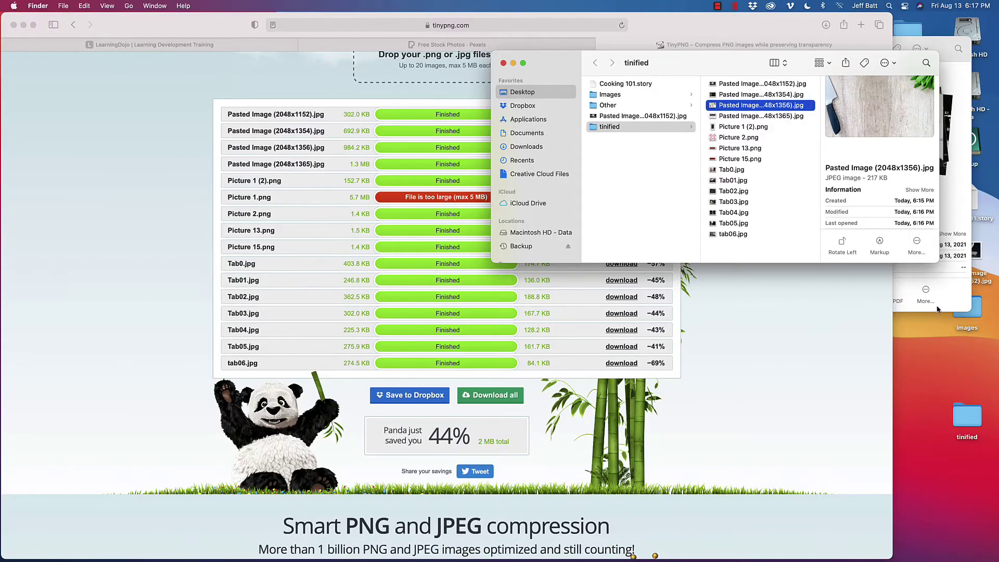
Close the Images folder window, select the desktop Pasted Image (2048x1152).jpg and launch uPic
click(938, 309)
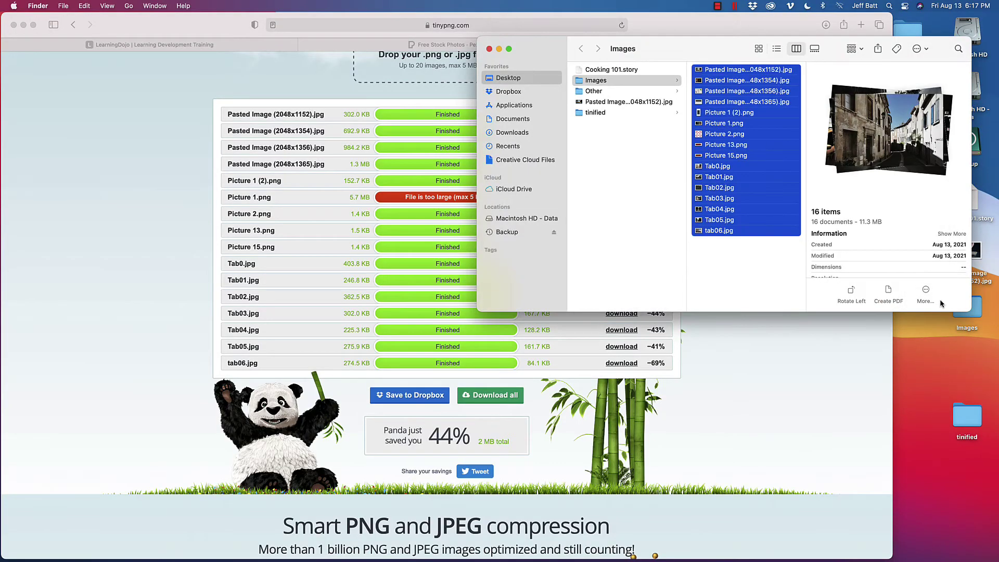
key(super+w)
drag(967, 416, 972, 361)
click(973, 256)
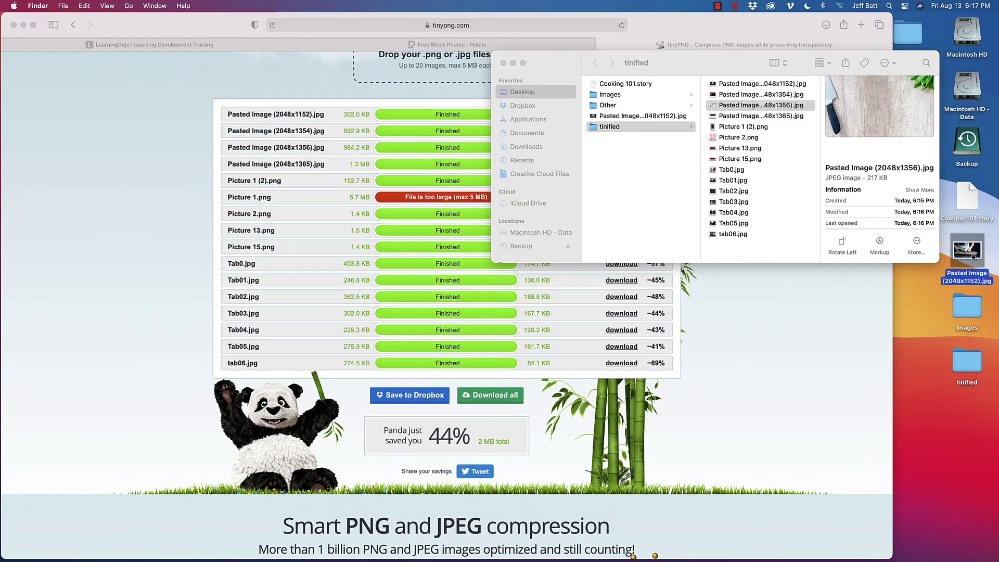
key(super+space)
text(snip)
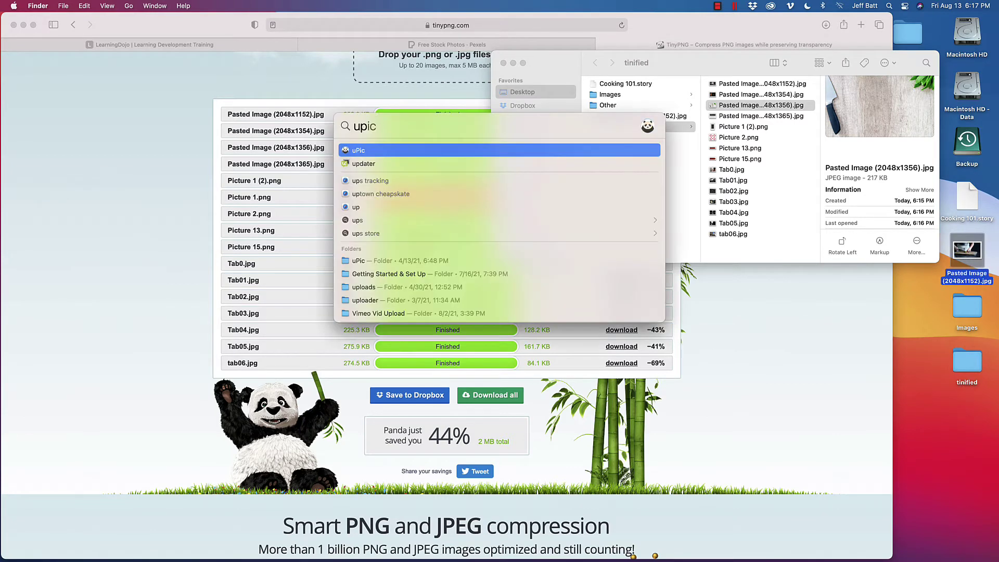
key(Return)
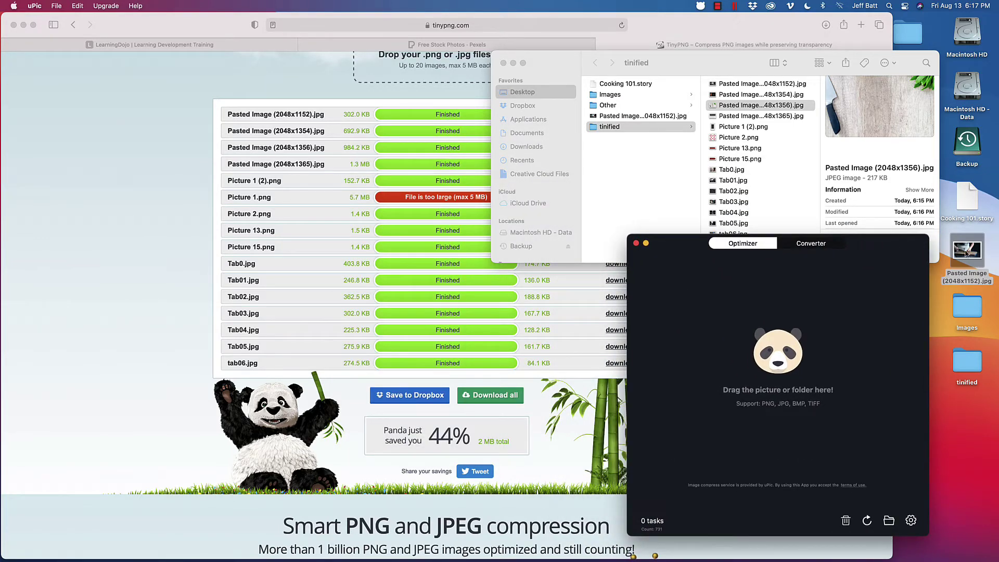
Check the file info of Pasted Image (2048x1152).jpg and reopen uPic's optimizer
right_click(966, 253)
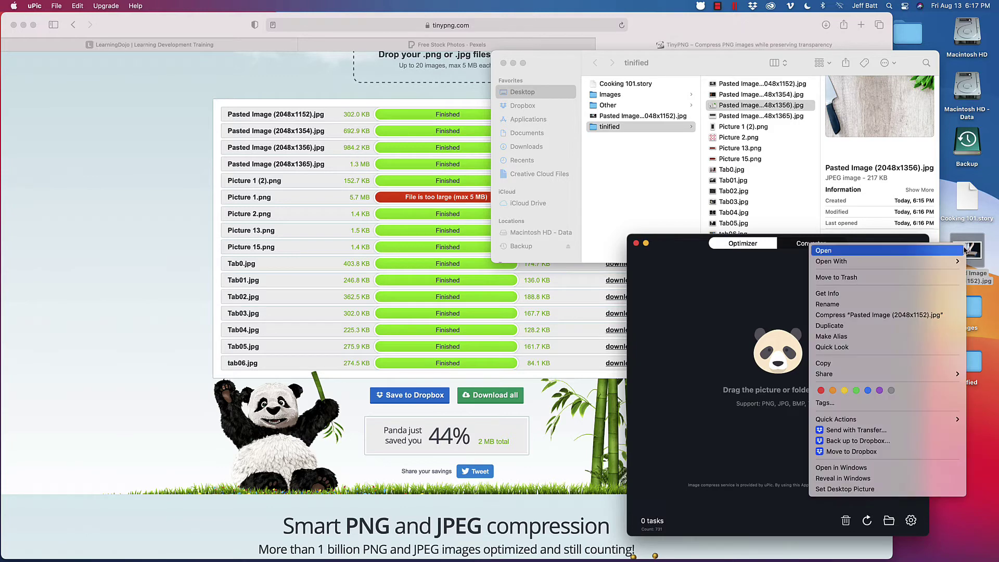
click(899, 295)
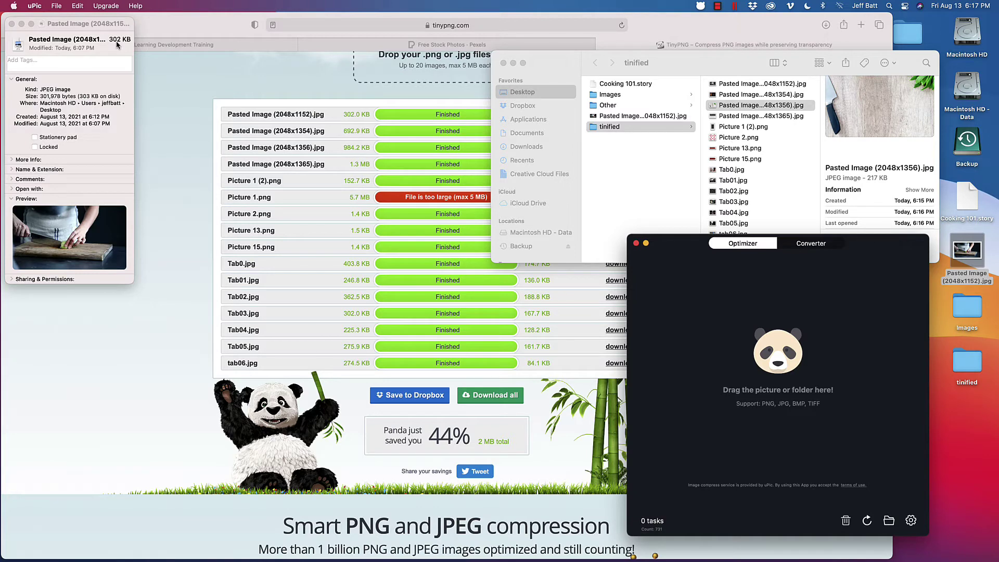
click(636, 243)
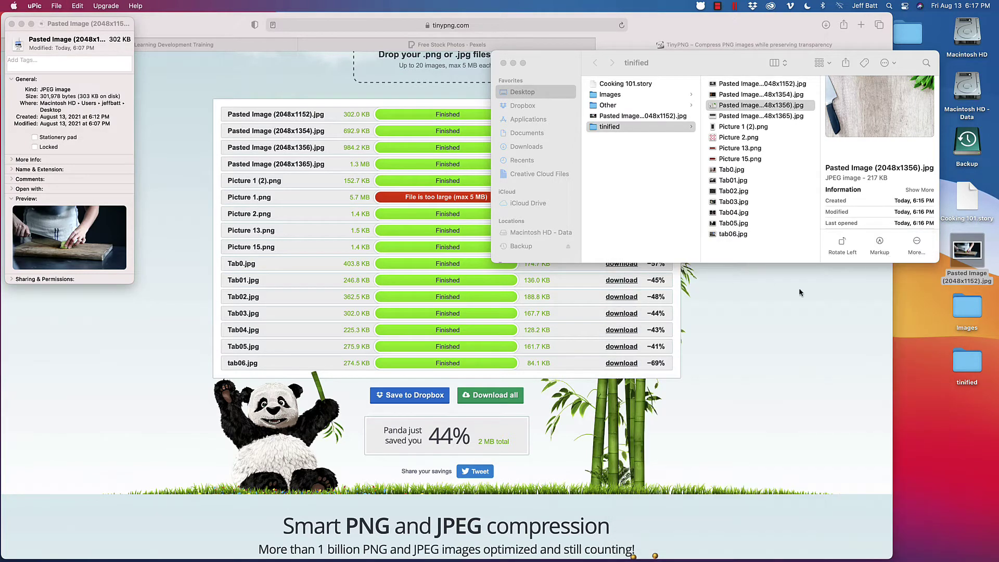
click(868, 544)
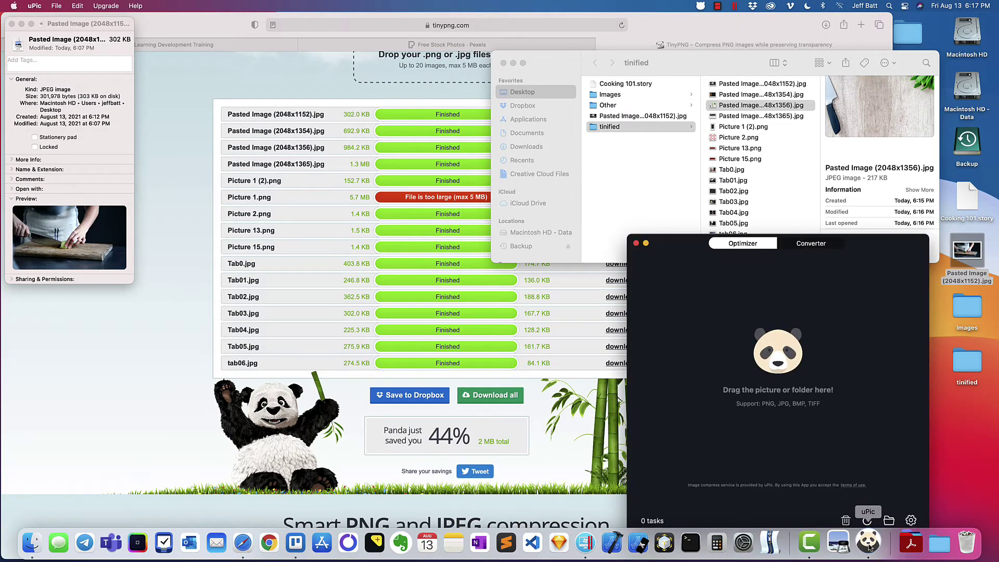
click(11, 24)
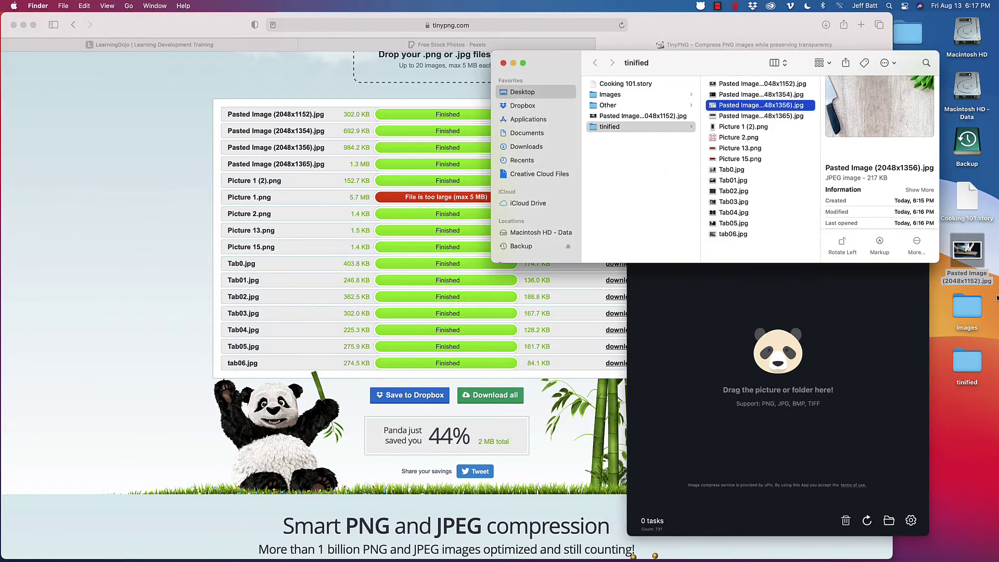
Compress Pasted Image (2048x1152).jpg in uPic, saving 188.57 KB (62.4%), then close uPic
drag(978, 253, 833, 346)
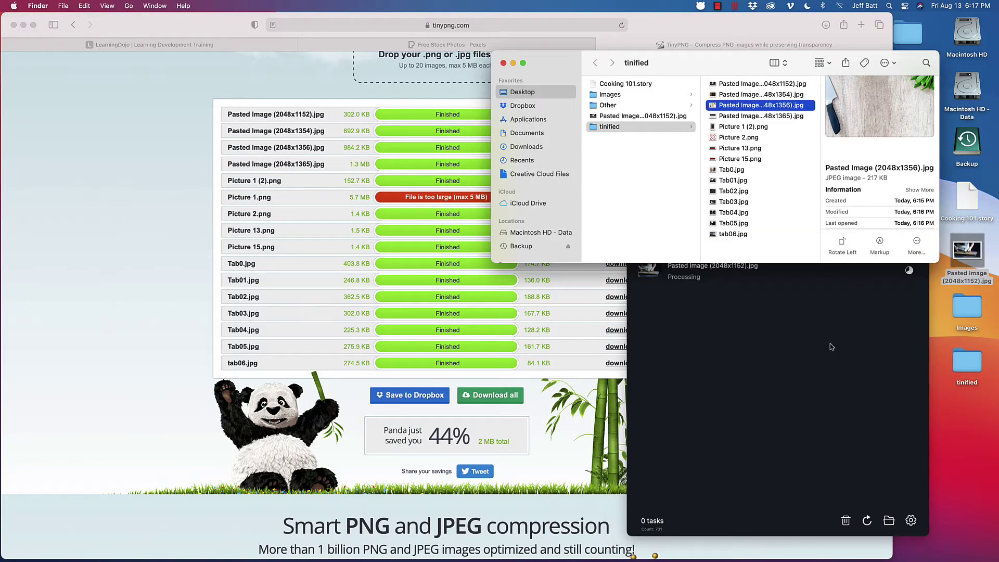
click(911, 520)
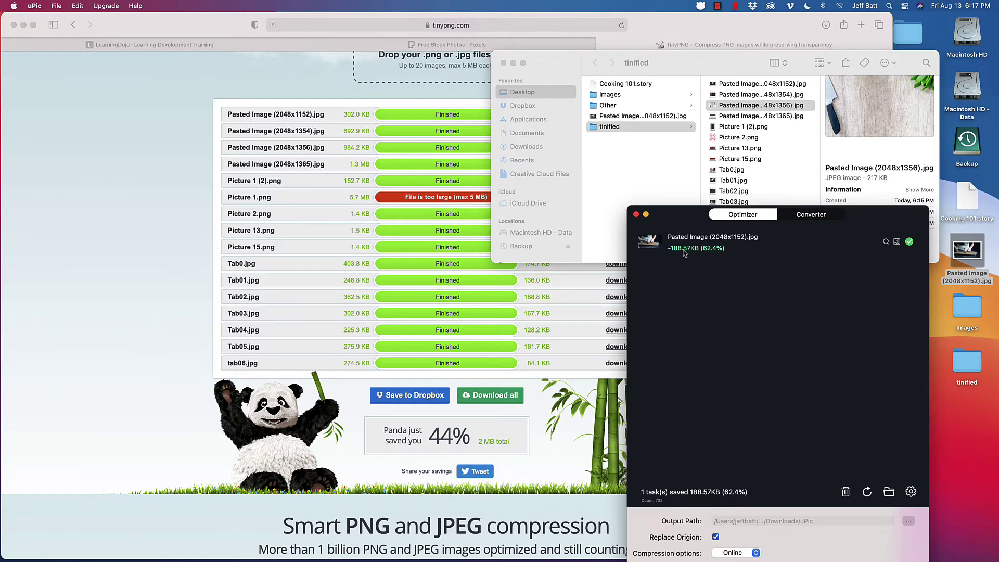
key(super+w)
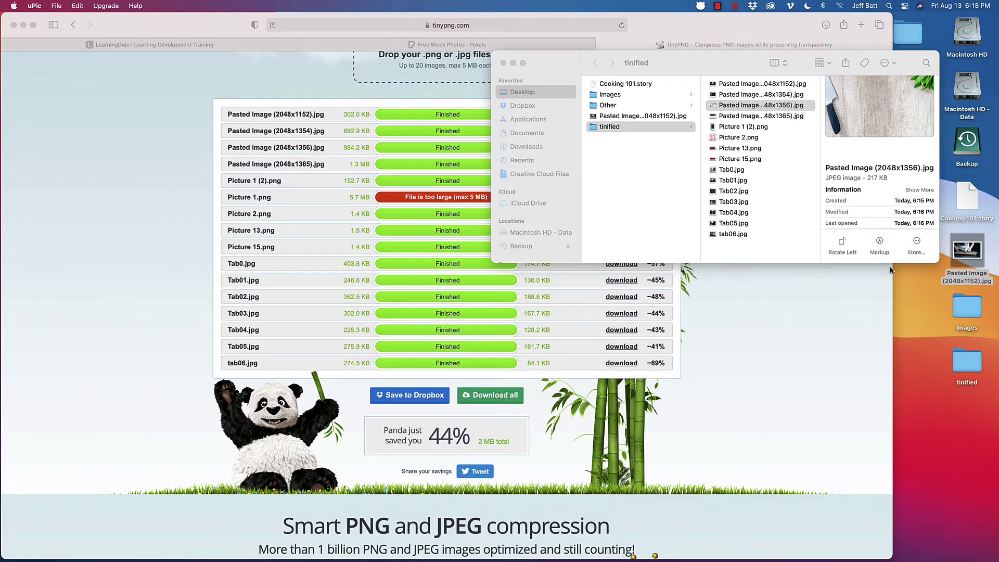
Open the desktop Images folder and select Pasted Image (2048x1152).jpg
click(832, 126)
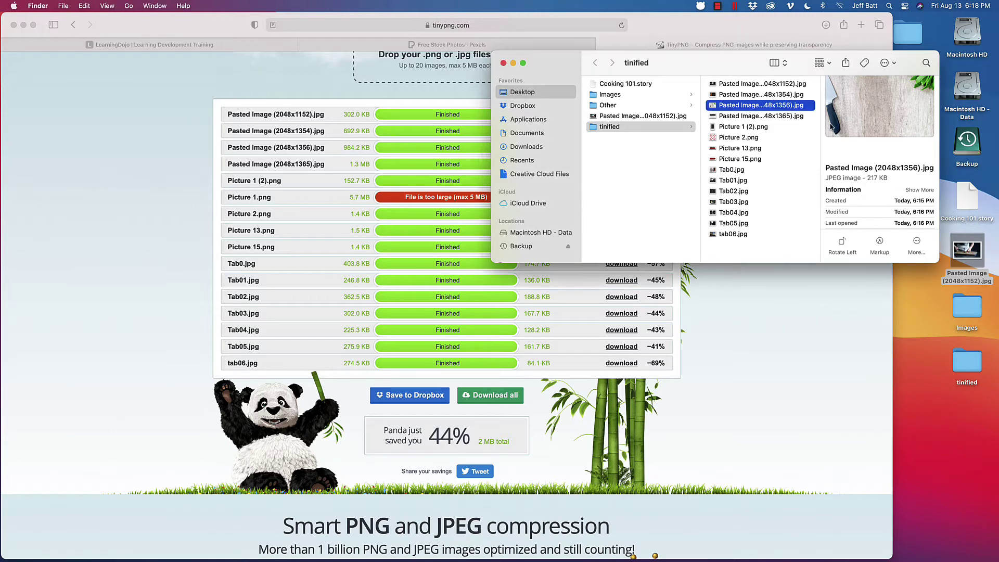
double_click(966, 313)
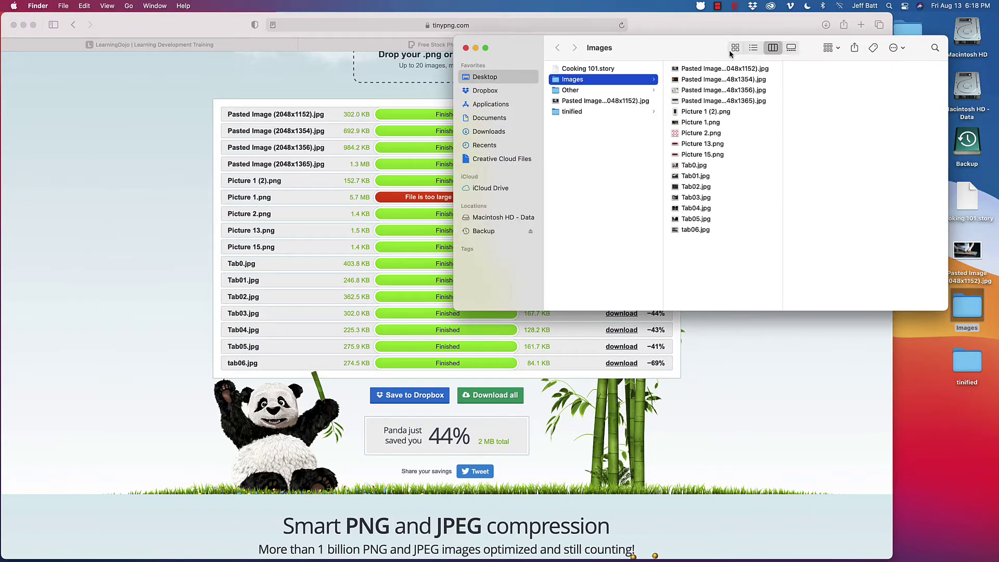
drag(731, 47, 722, 236)
click(739, 250)
click(694, 251)
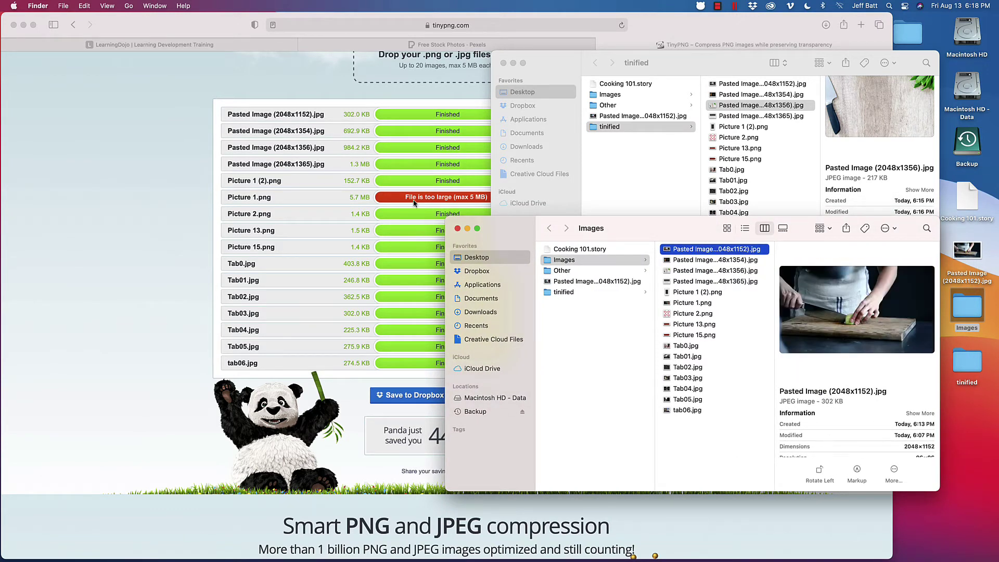
Compress Pasted Image (2048x1152).jpg in a reloaded TinyPNG page, from 302.0 KB to 113.4 KB
click(253, 182)
key(cmd+r)
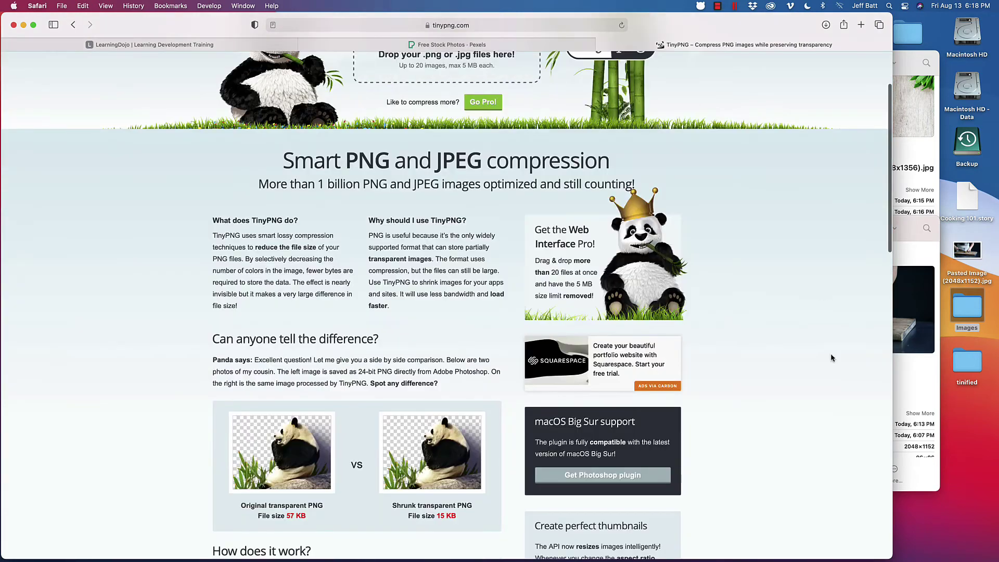
click(916, 313)
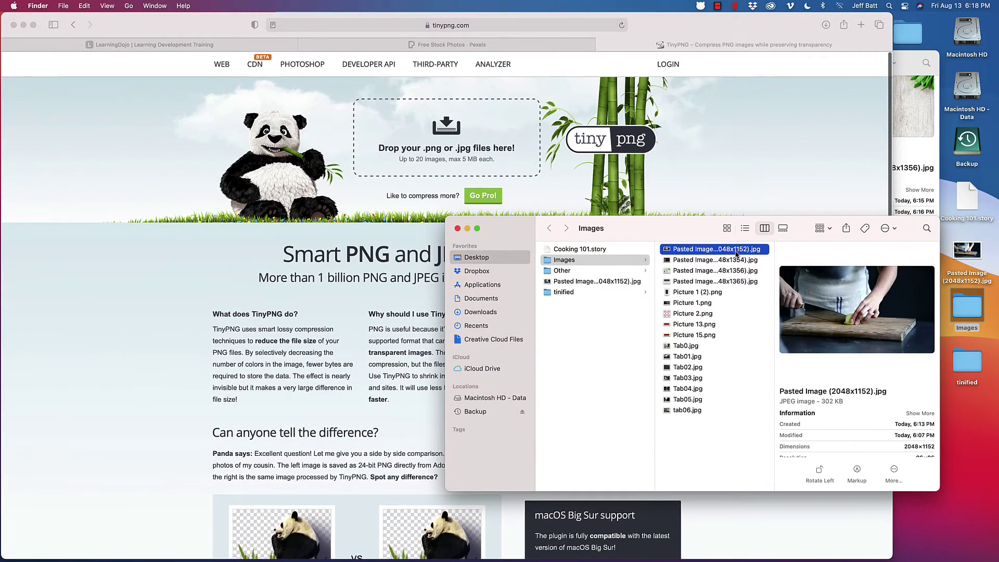
drag(736, 254, 504, 139)
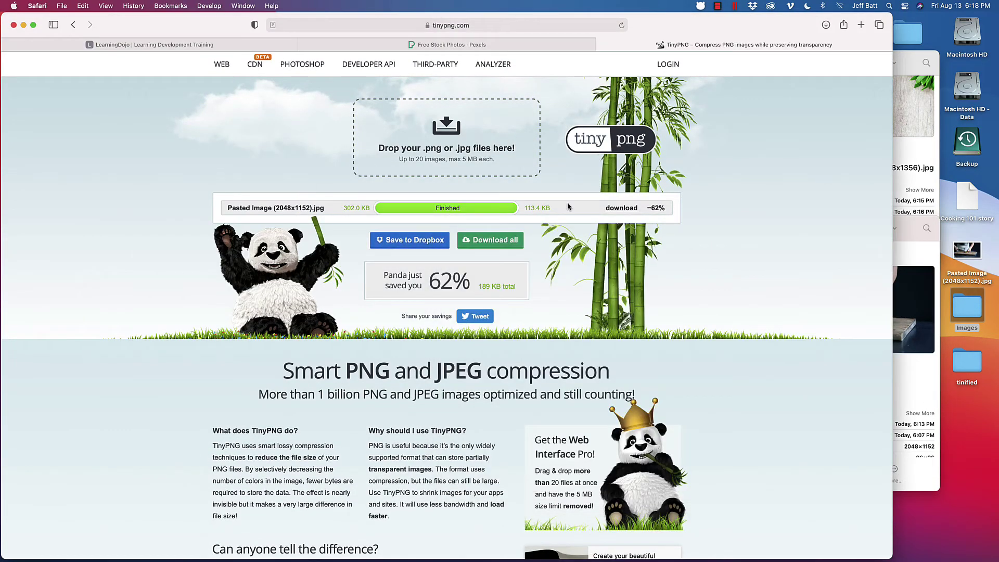
drag(525, 209, 549, 207)
Check the compressed image's file info, then select the 2048x1356 pasted image
right_click(971, 253)
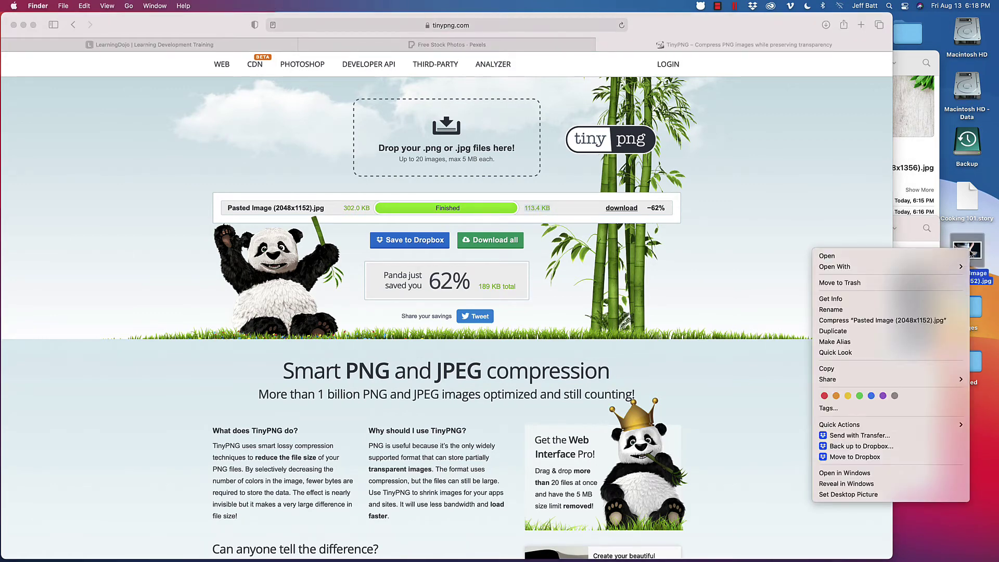
click(876, 297)
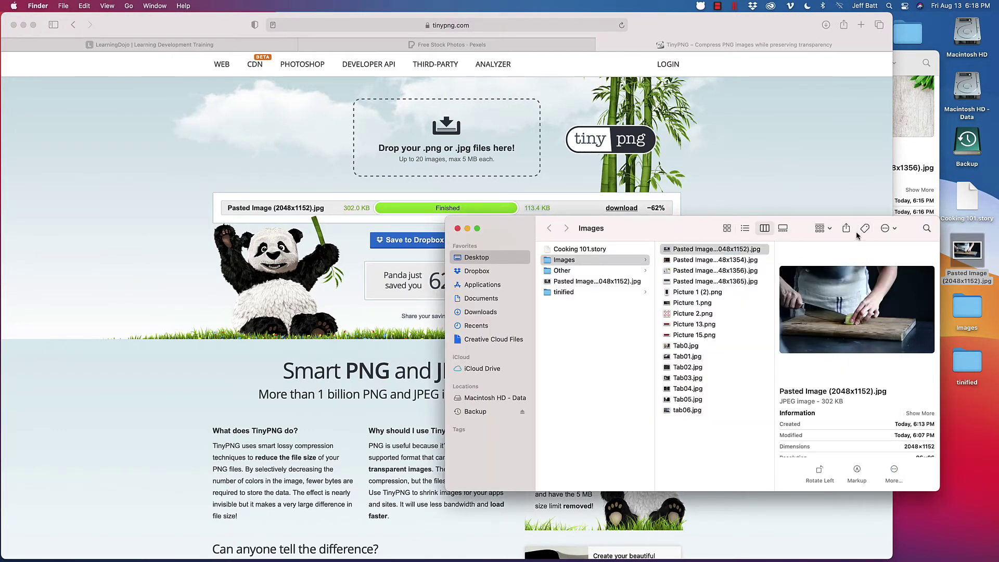
click(820, 228)
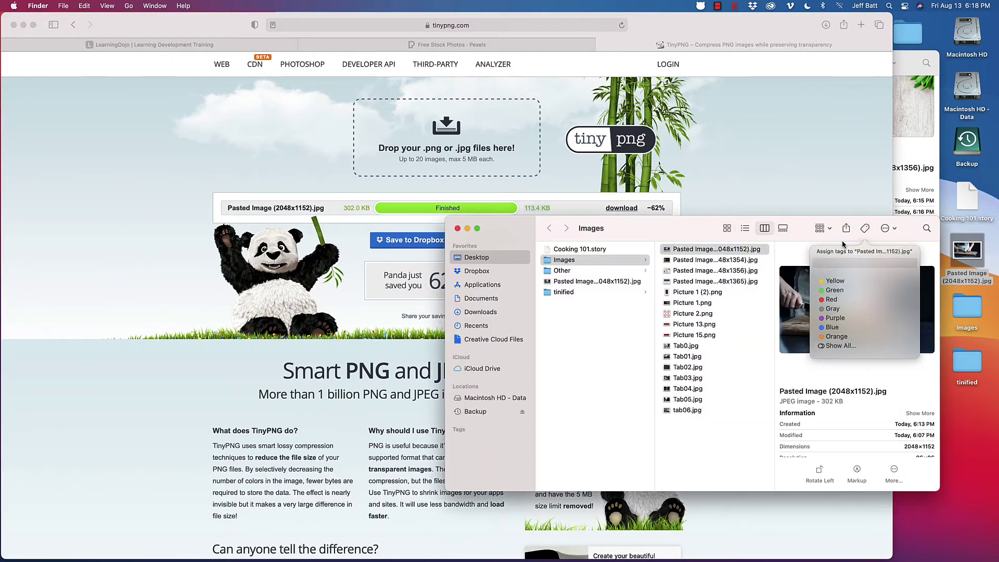
click(810, 225)
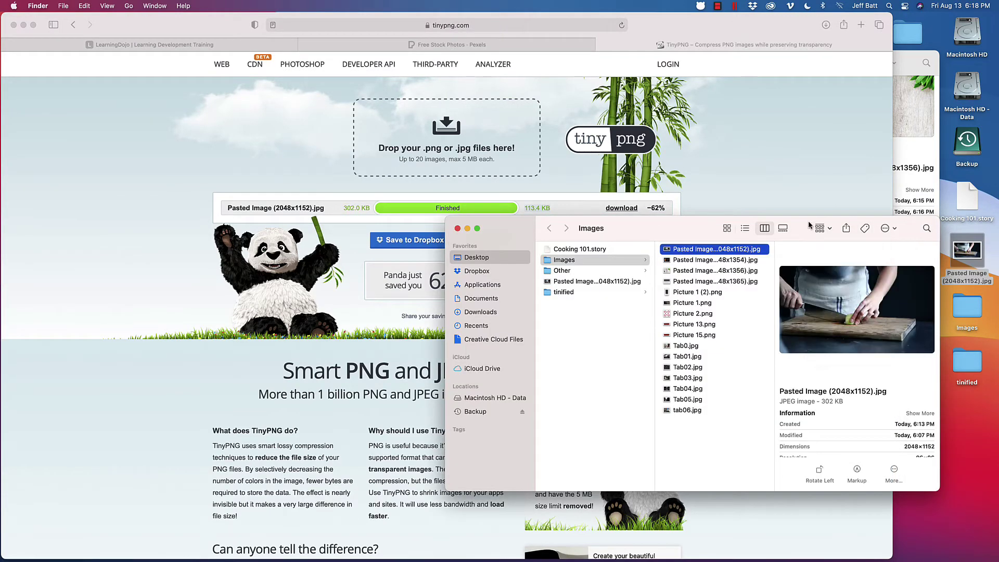
click(737, 271)
Cancel the story size change, open the Media Library and select all 16 course images
click(737, 270)
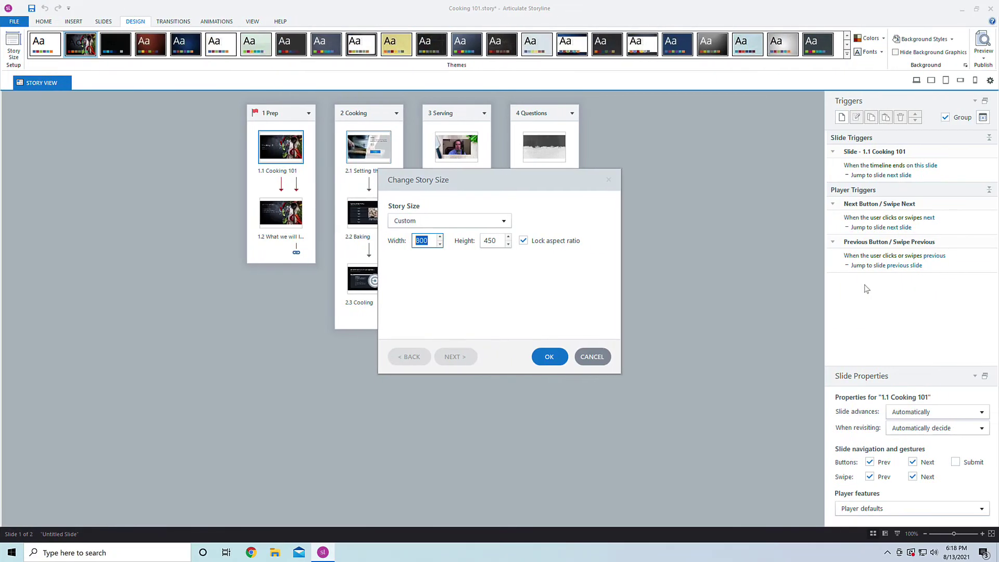
click(599, 357)
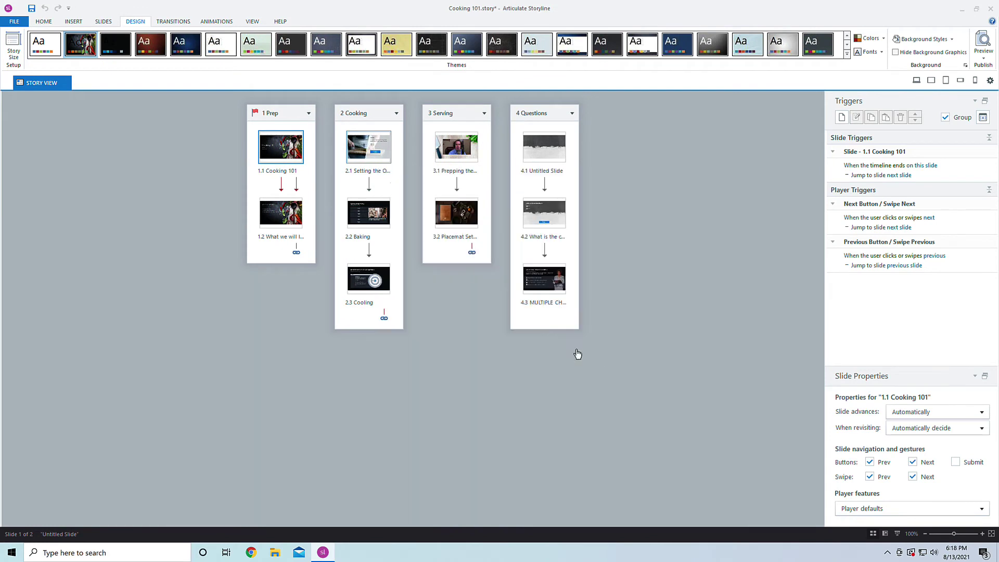
click(252, 21)
click(108, 43)
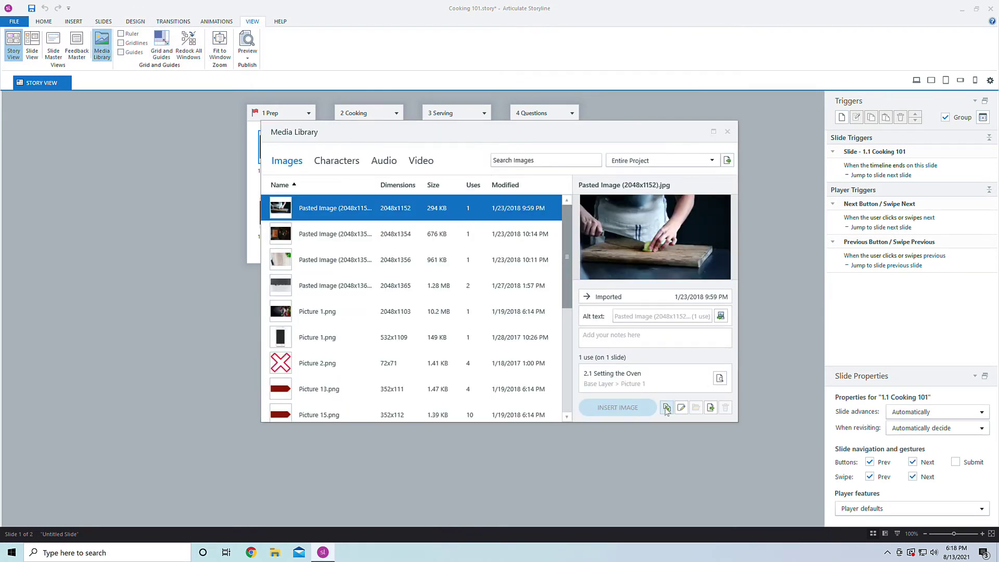
key(shift+End)
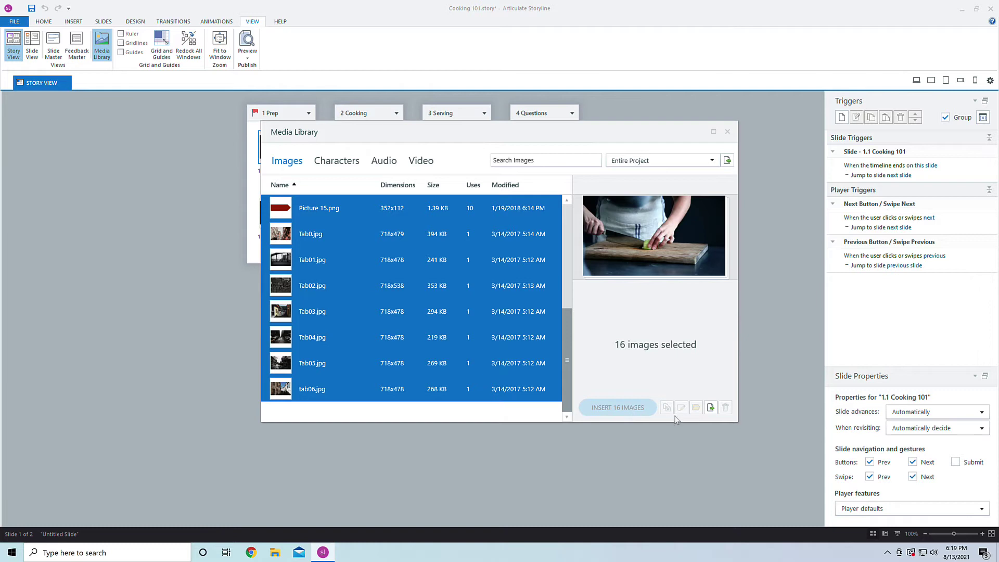
drag(567, 359, 567, 255)
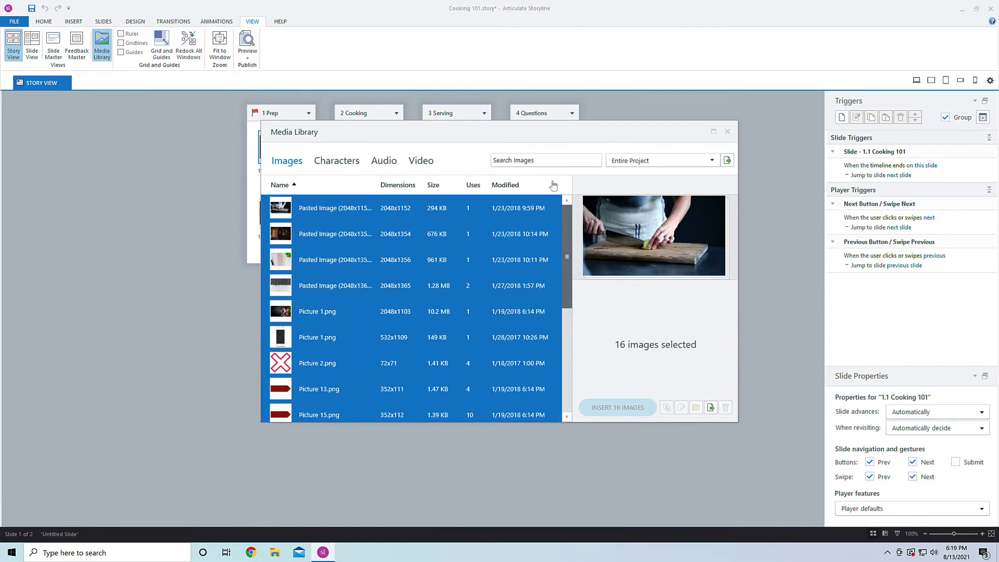
click(726, 163)
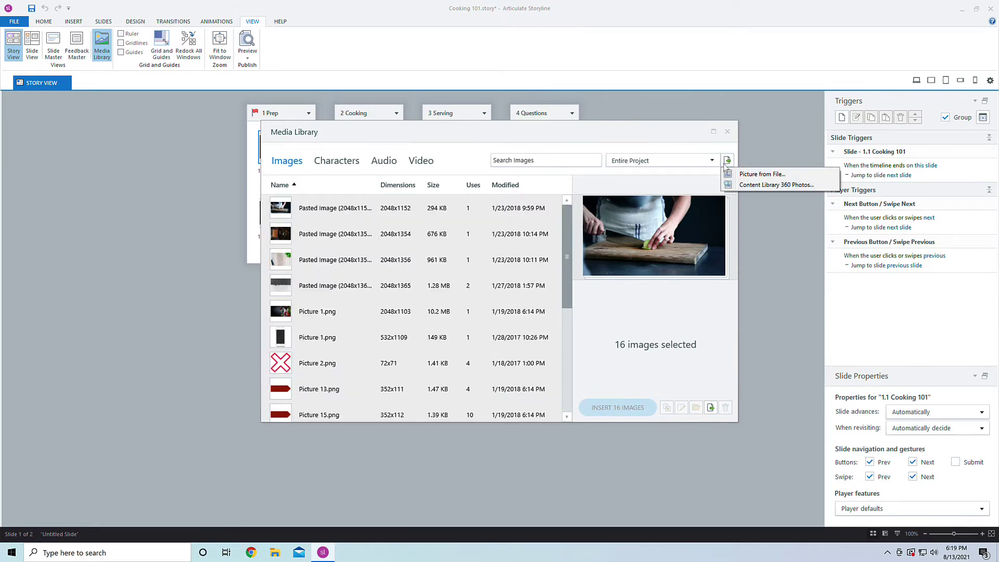
Replace the selected library images with the files from the tinified folder
click(763, 175)
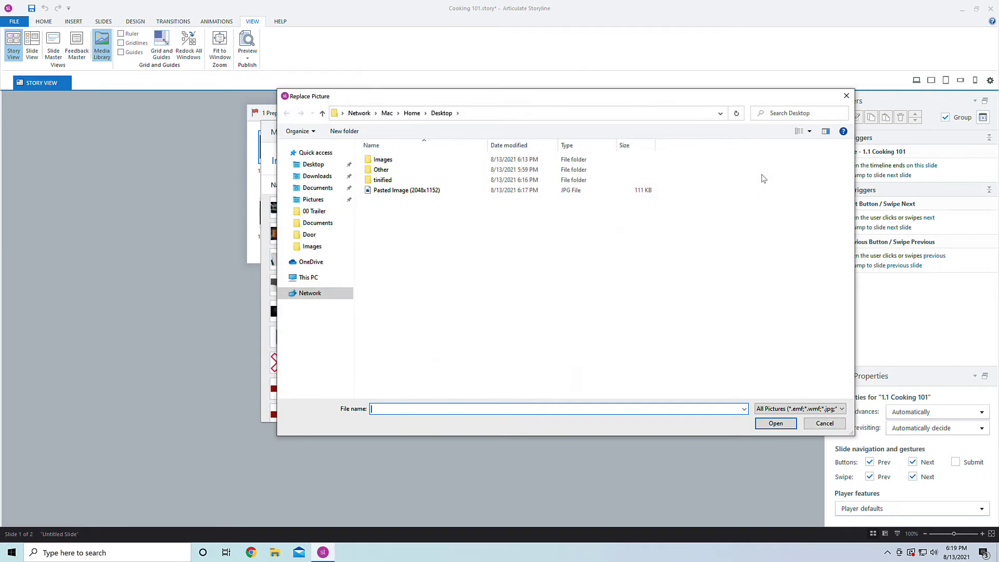
double_click(414, 180)
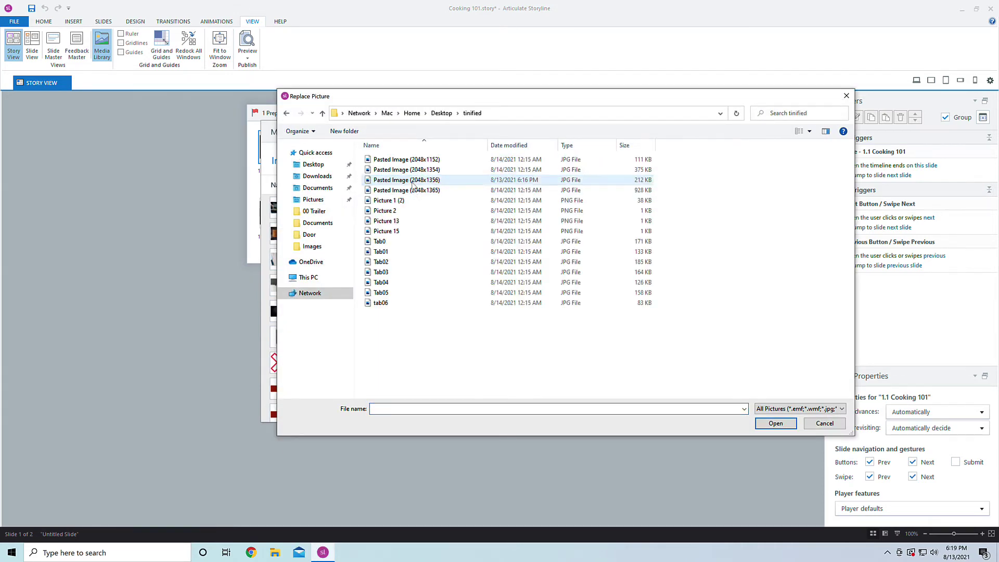
click(413, 181)
click(431, 160)
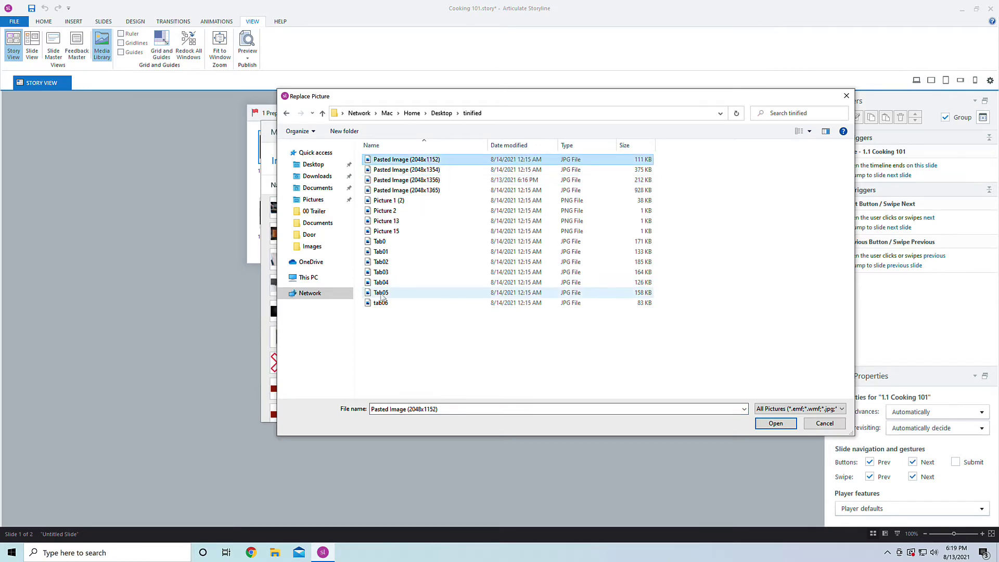
shift+click(442, 303)
click(782, 422)
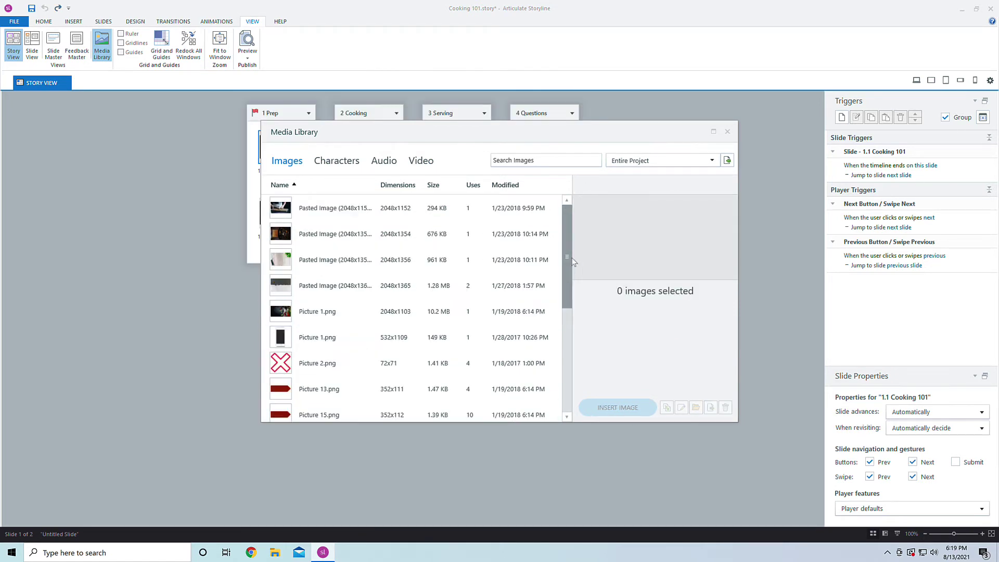
scroll(554, 338, down, 10)
scroll(553, 336, up, 8)
Replace Pasted Image (2048x1152) with its tinified version, reducing it to 110 KB
click(379, 219)
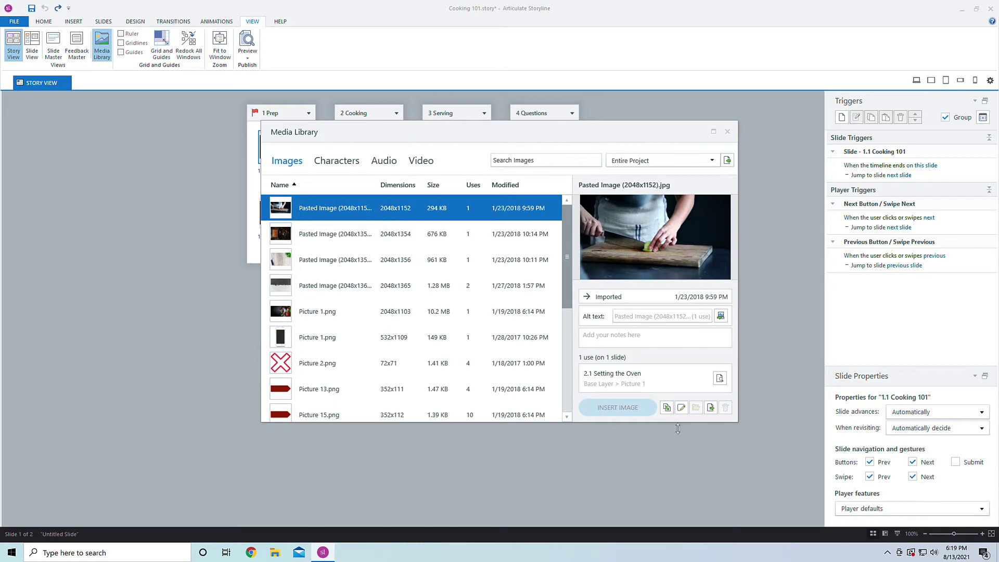
click(666, 408)
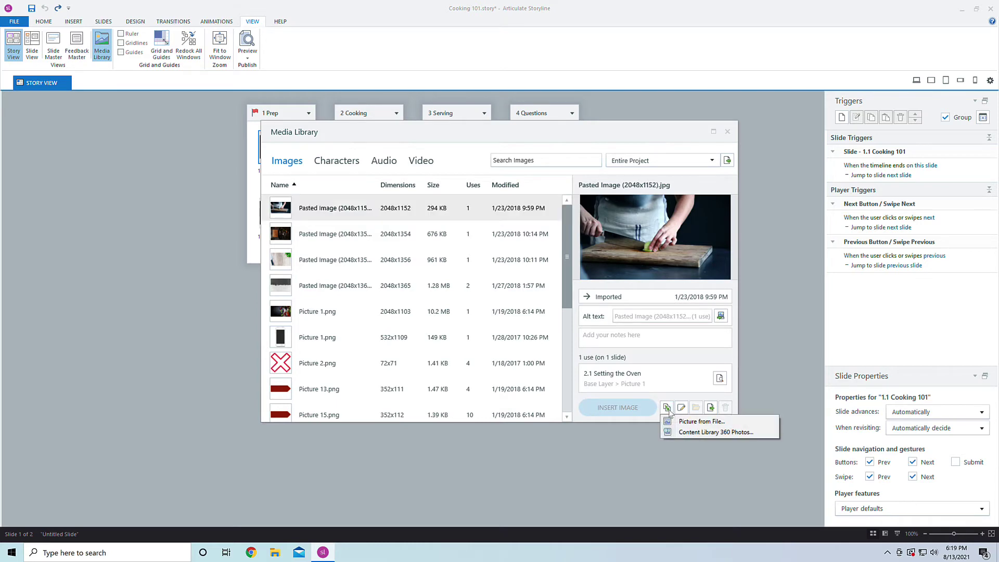
click(697, 422)
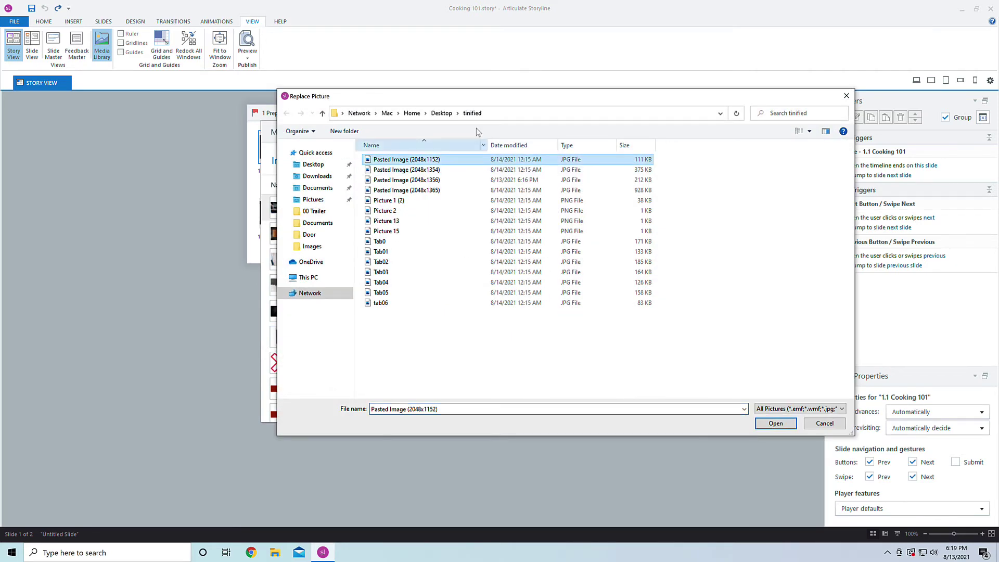
drag(532, 96, 672, 157)
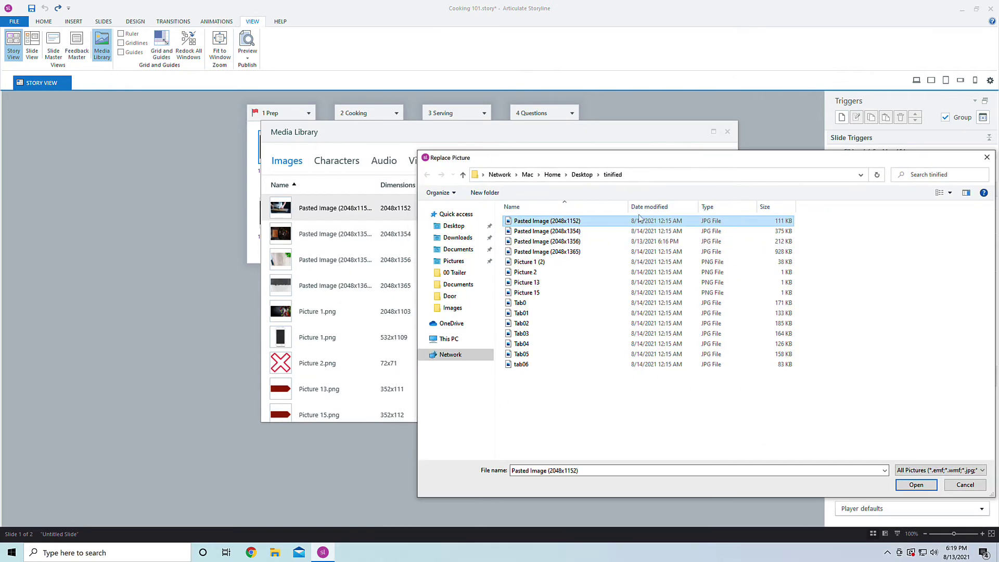
click(913, 485)
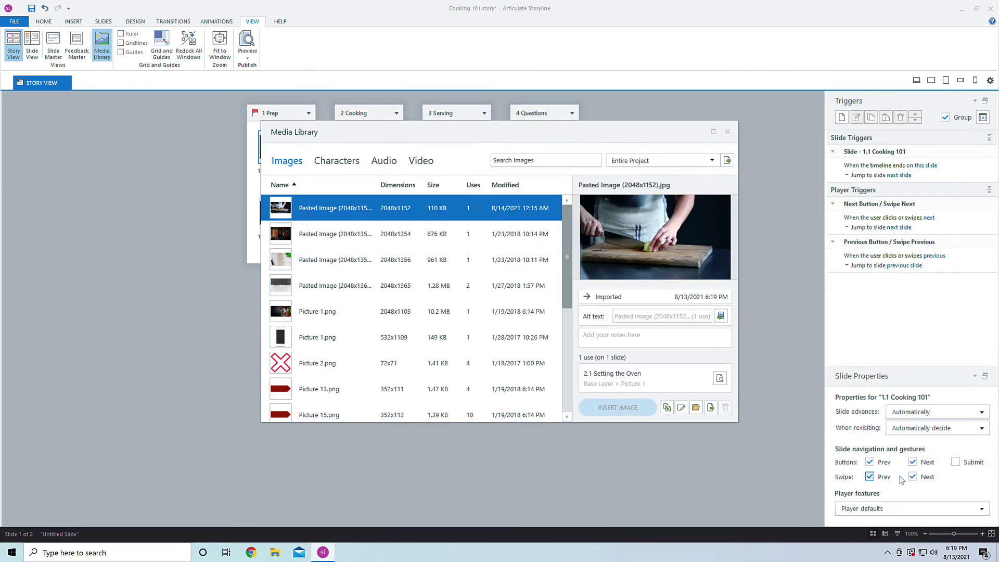